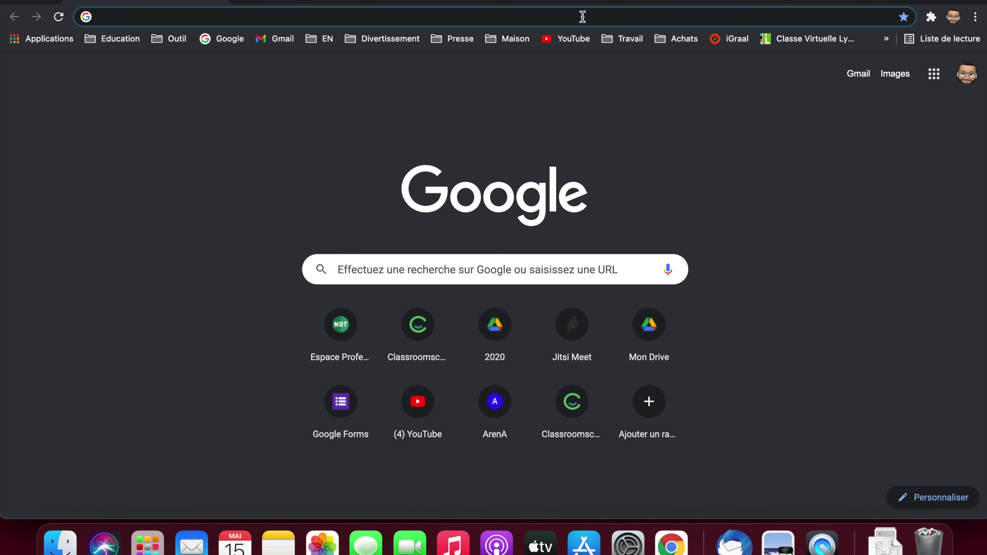
Search the web for "classroomscreen", open the Classroomscreen home page and launch the tool without signing up.
text(class)
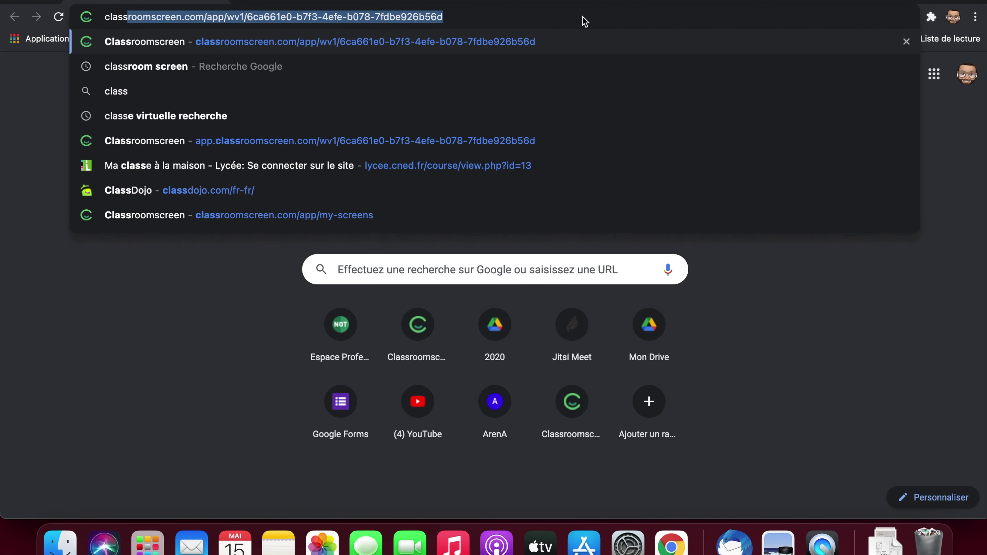
text(rooms)
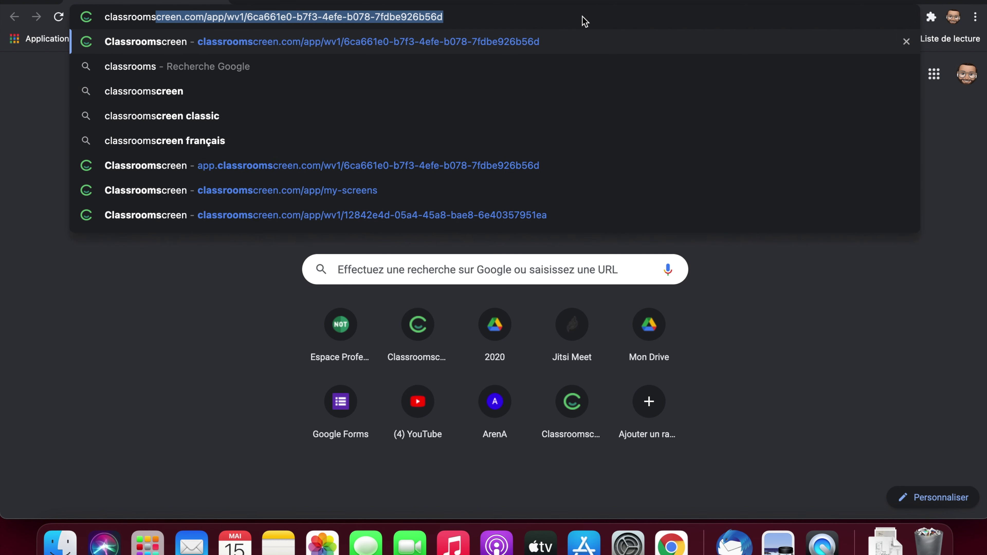
text(creen)
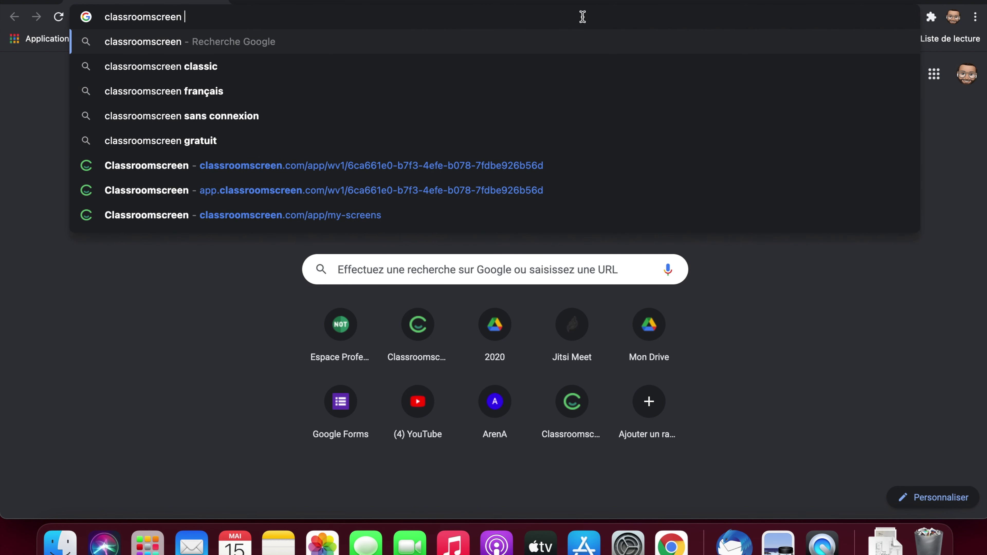
key(Return)
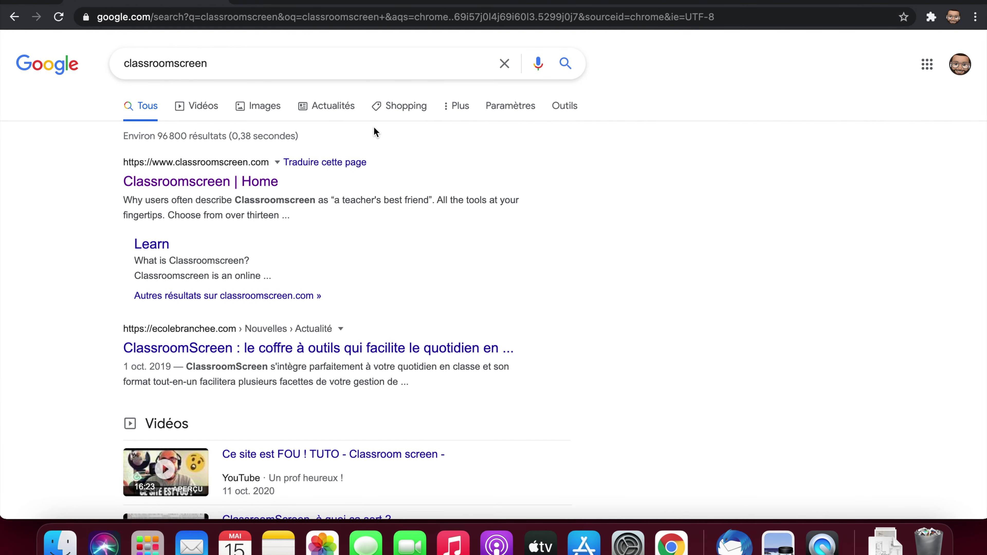
click(230, 183)
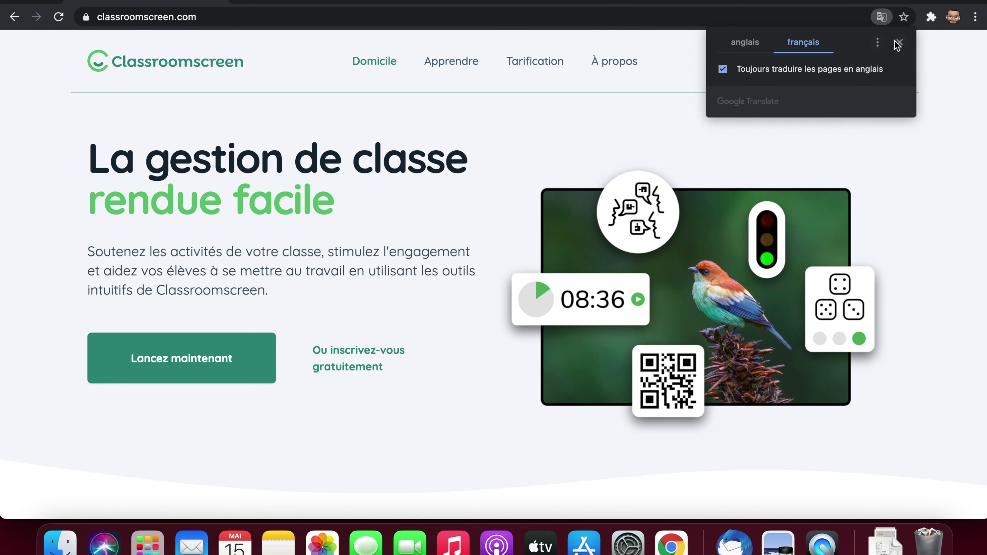
click(898, 42)
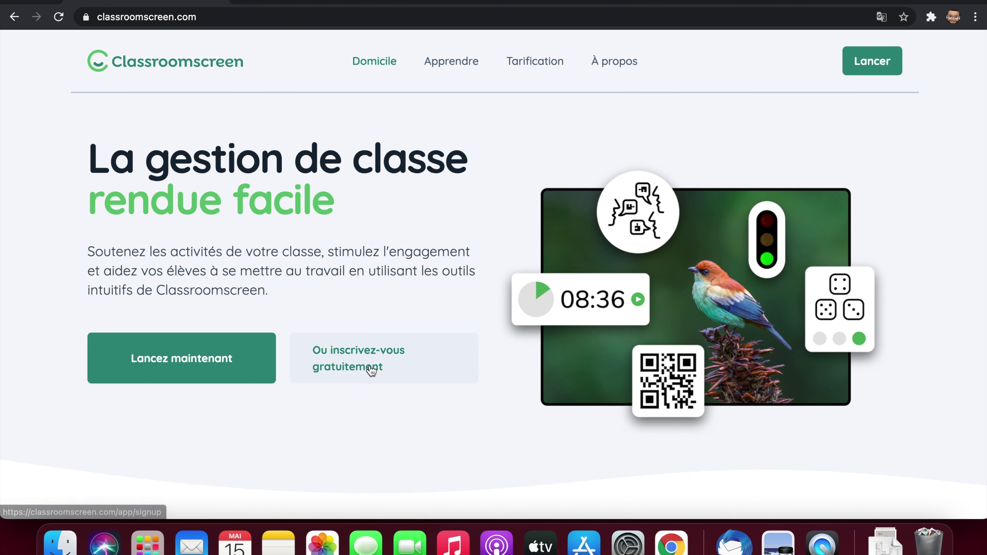
click(124, 356)
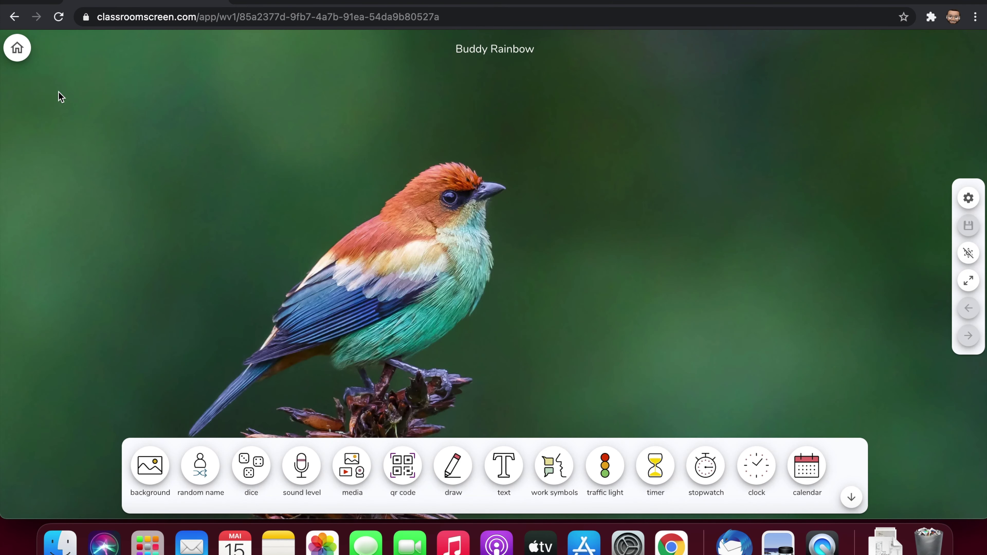
Go to the My screens overview and look closely at the card of the new screen.
drag(25, 54, 100, 89)
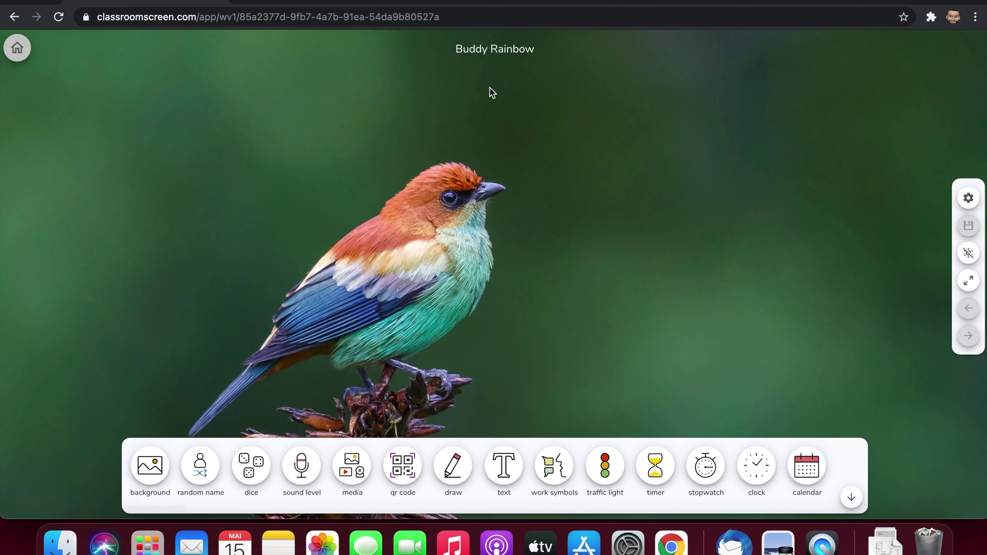
click(11, 47)
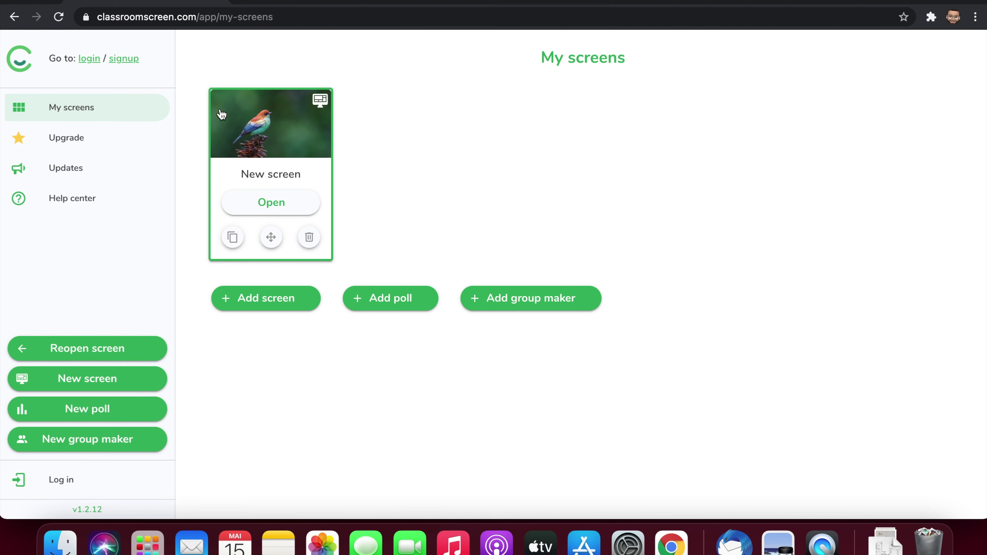
scroll(221, 114, up, 5)
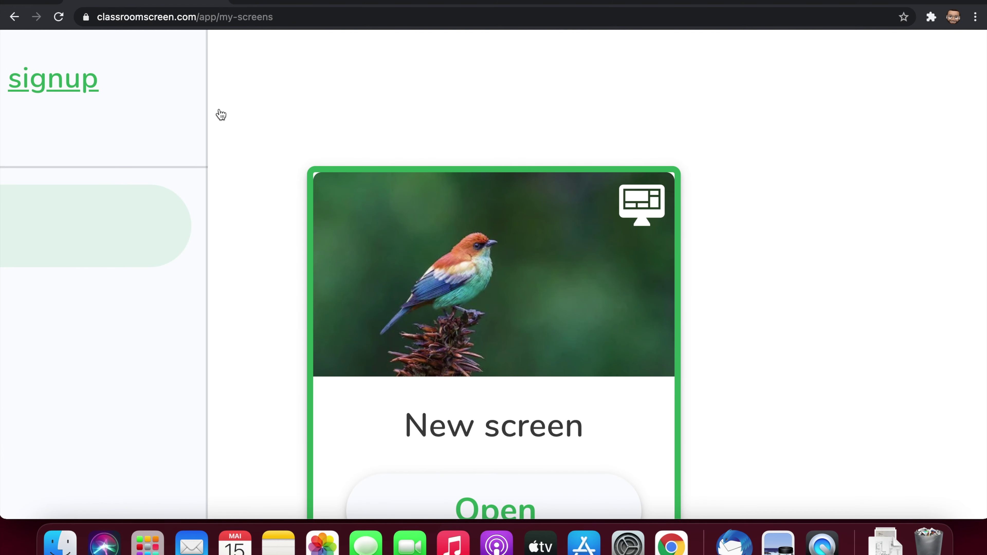
scroll(219, 114, down, 5)
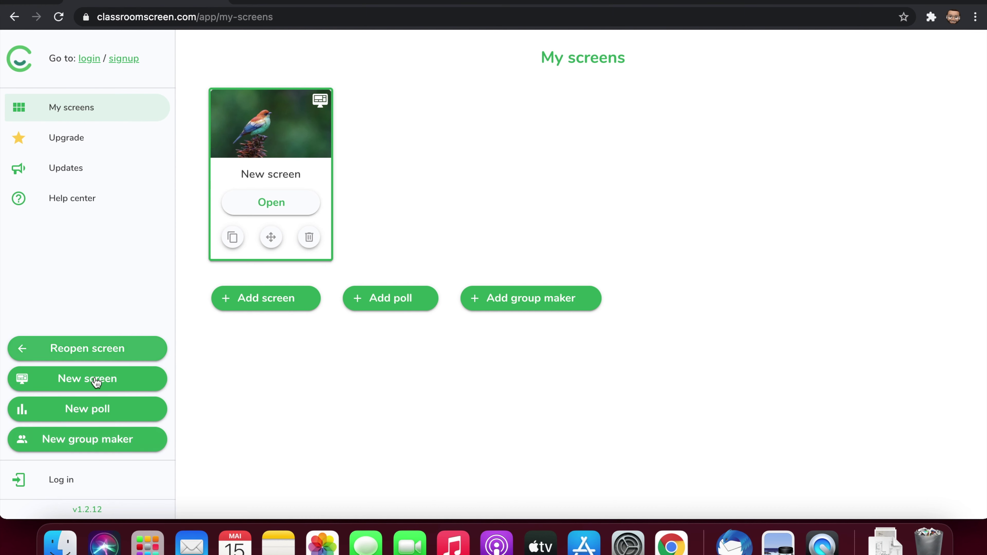
Create a Smileys poll with the default question "What do you think of today's lesson?" and recheck its settings.
click(100, 415)
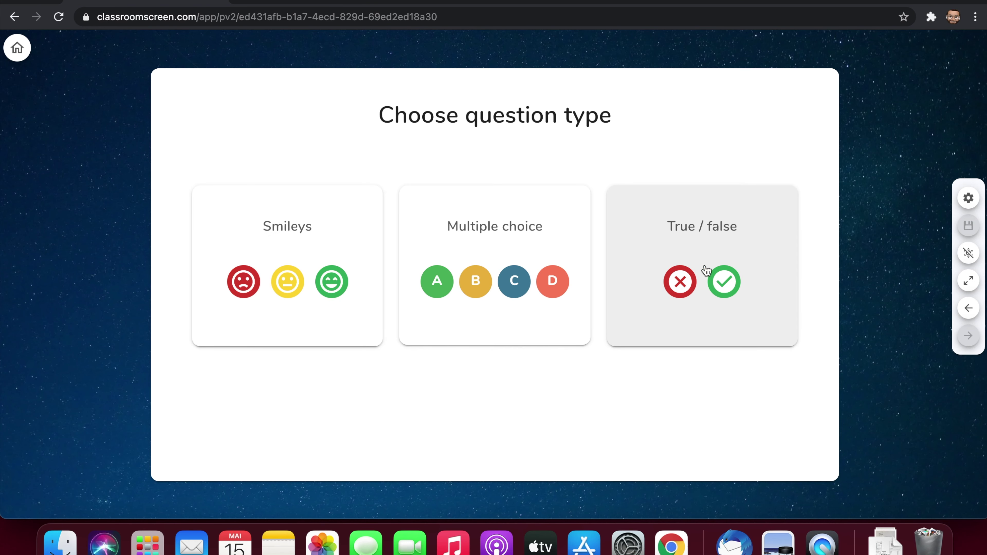
click(344, 269)
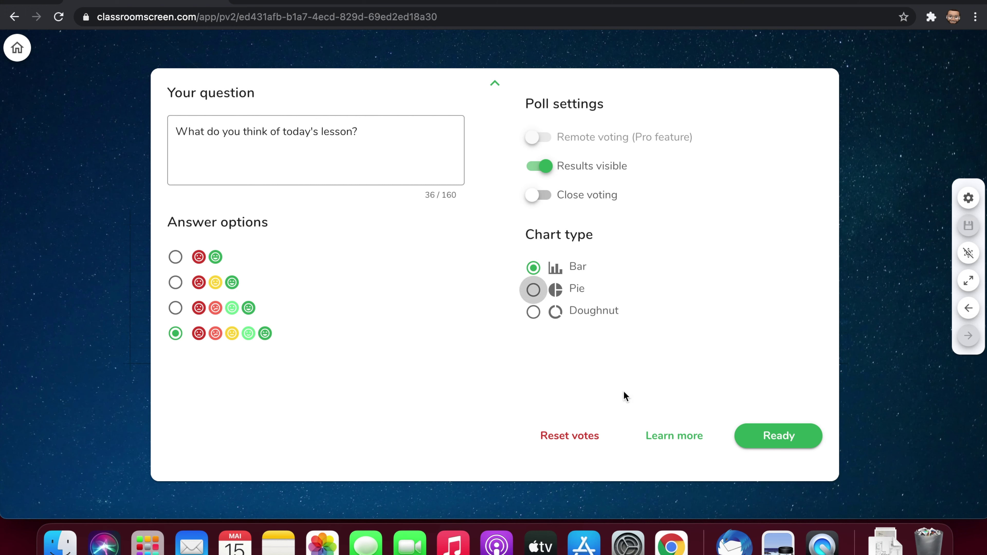
click(781, 435)
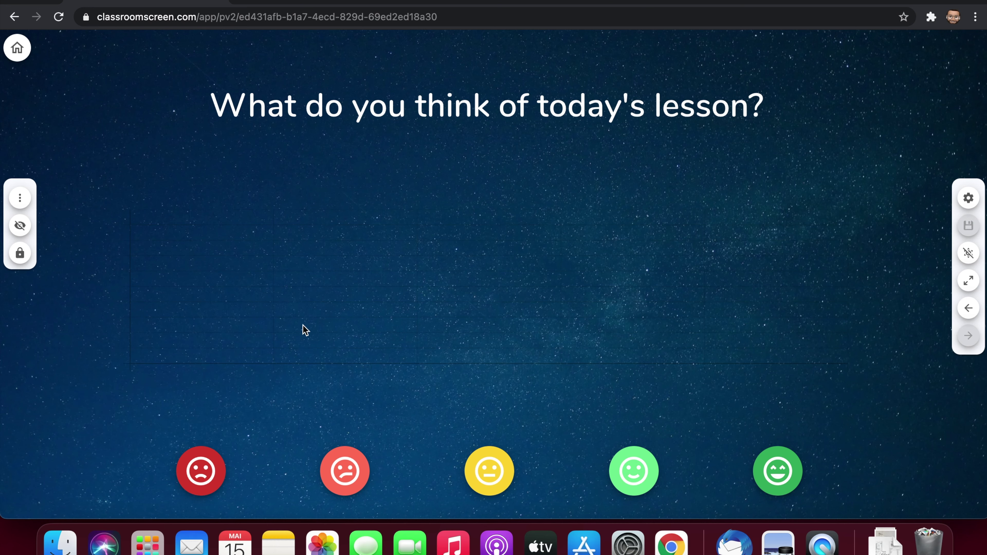
click(20, 198)
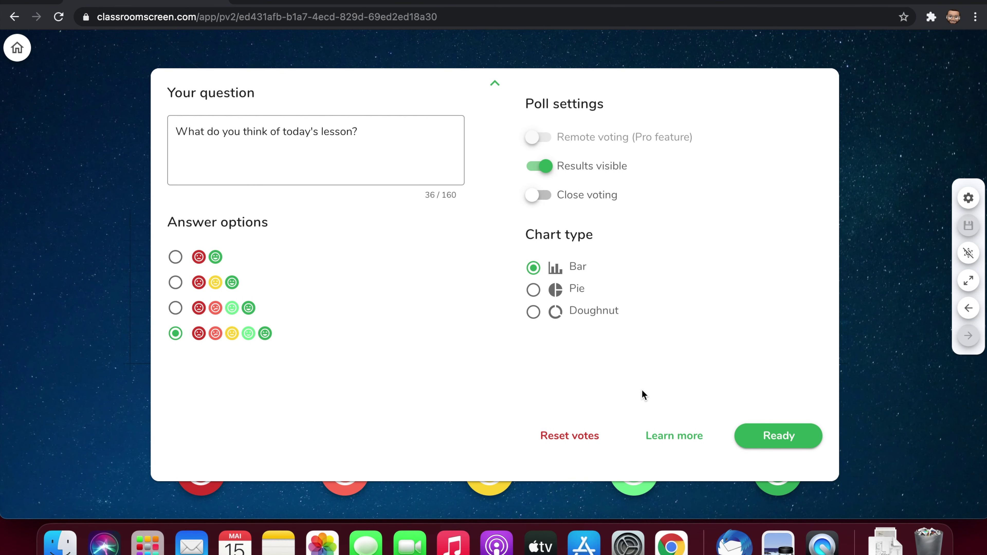
click(770, 438)
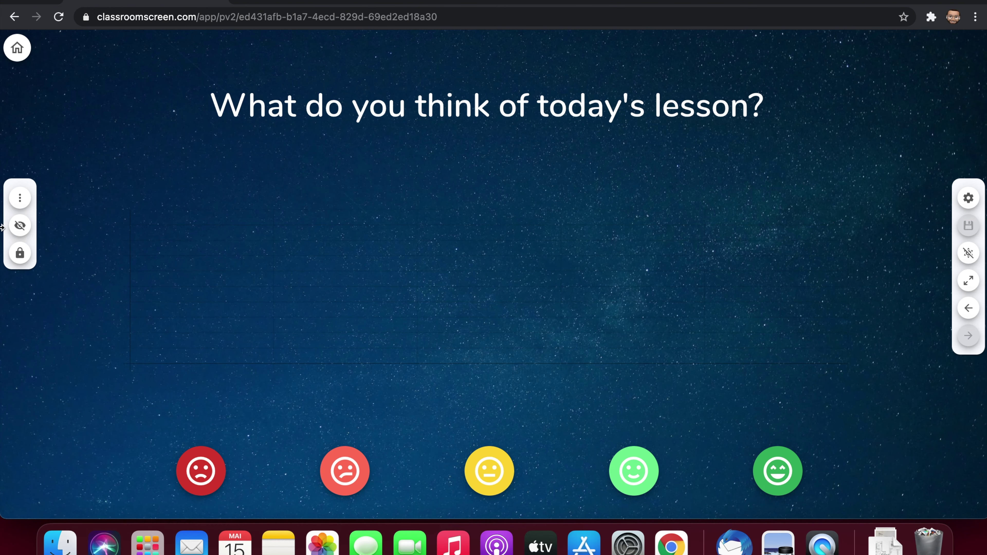
Try the poll's hide-results and close-voting controls, and reopen the voting.
click(19, 228)
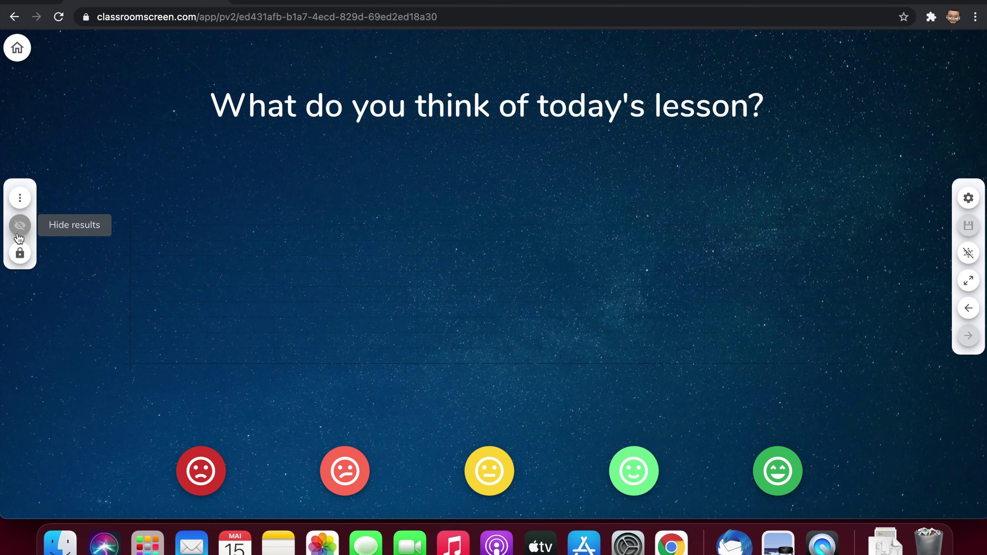
click(19, 254)
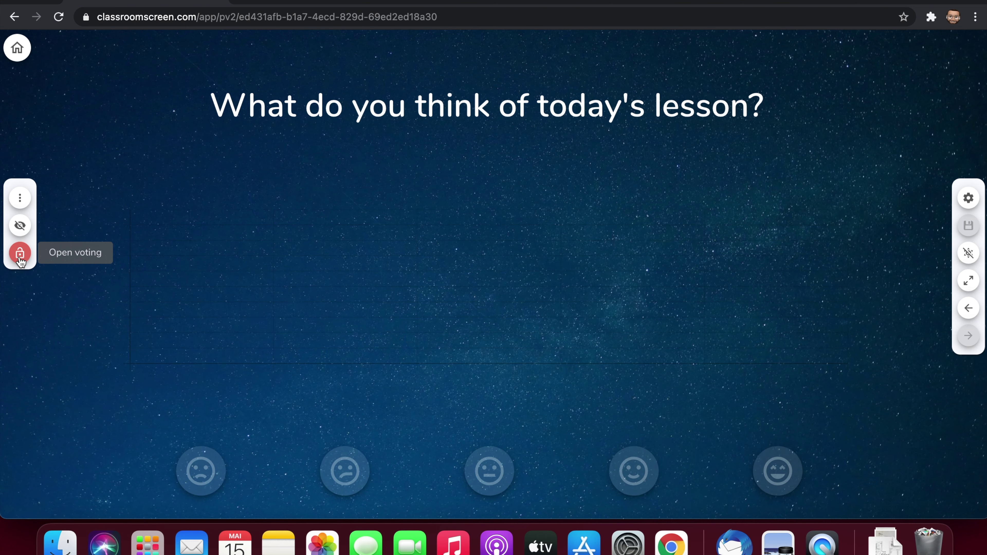
click(20, 260)
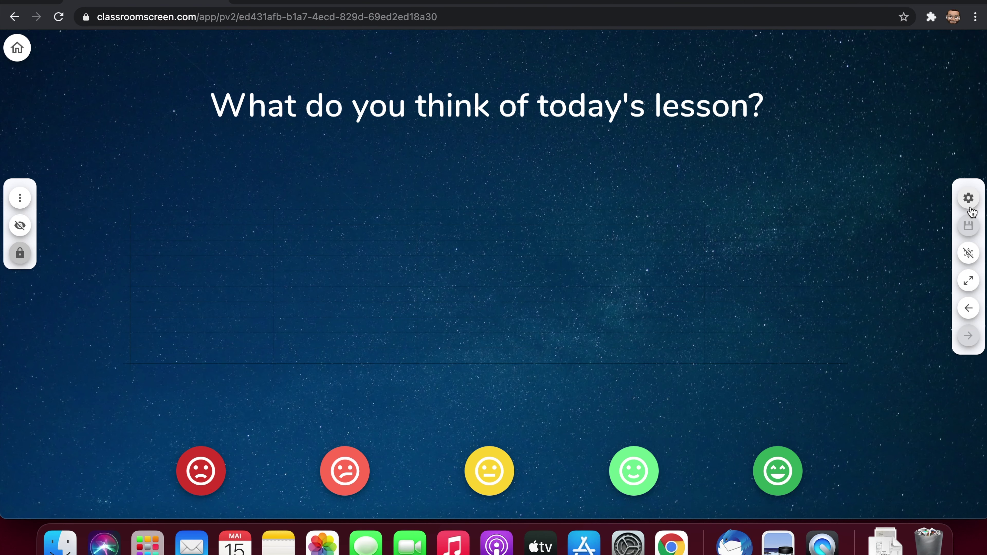
Look through the poll's screen options, including name, description, image download and background settings, and close them.
click(969, 196)
scroll(853, 230, down, 1)
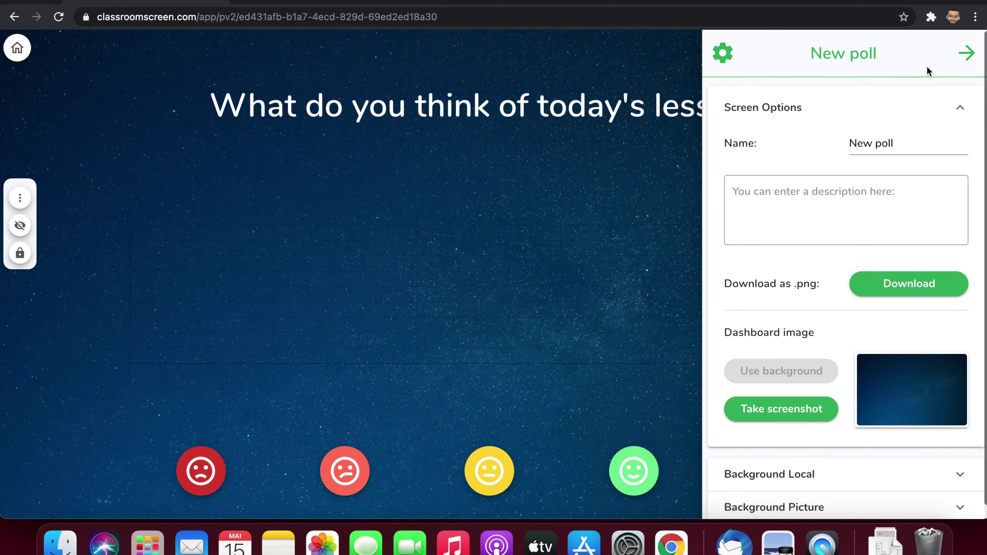
click(571, 151)
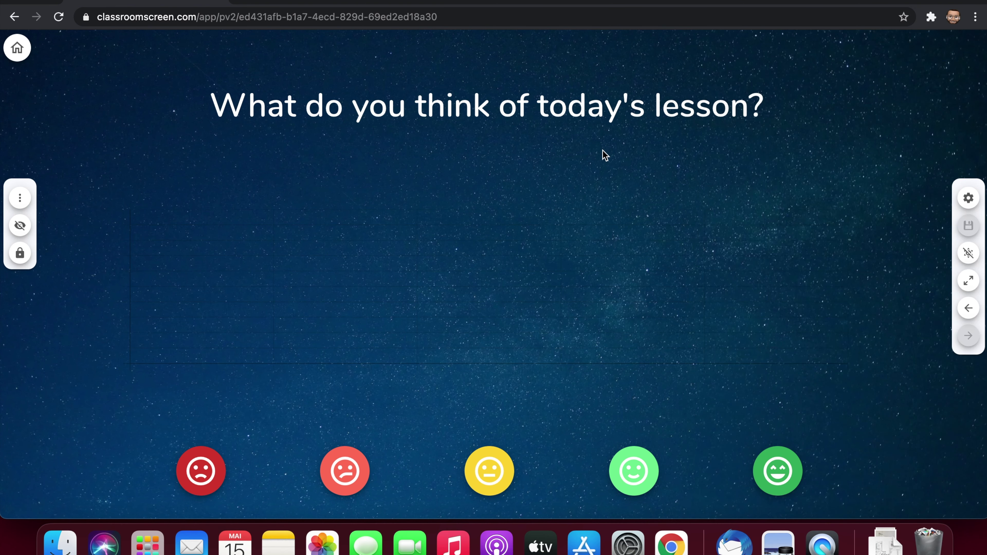
Try the dark toolbar style and full-screen mode on the poll, and restore the normal display.
click(969, 253)
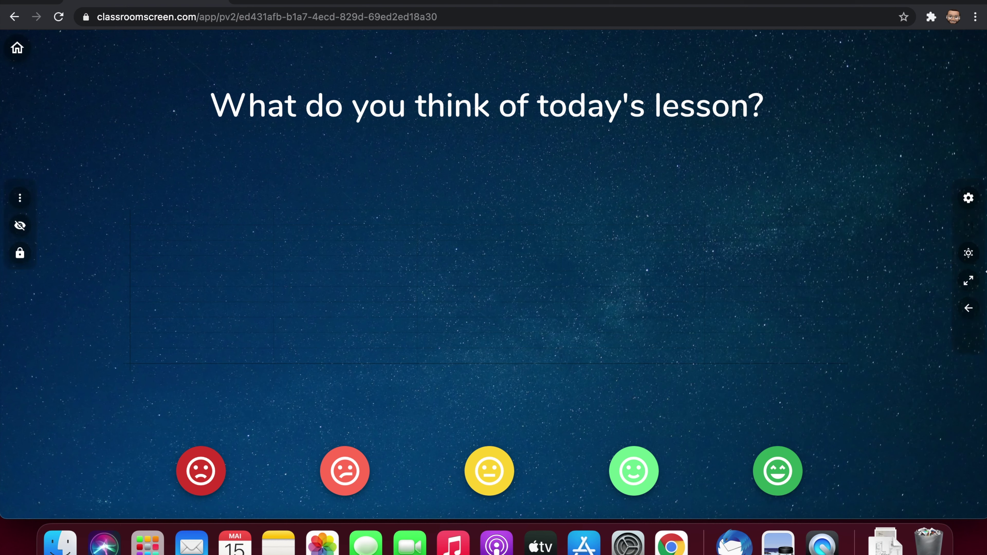
click(968, 254)
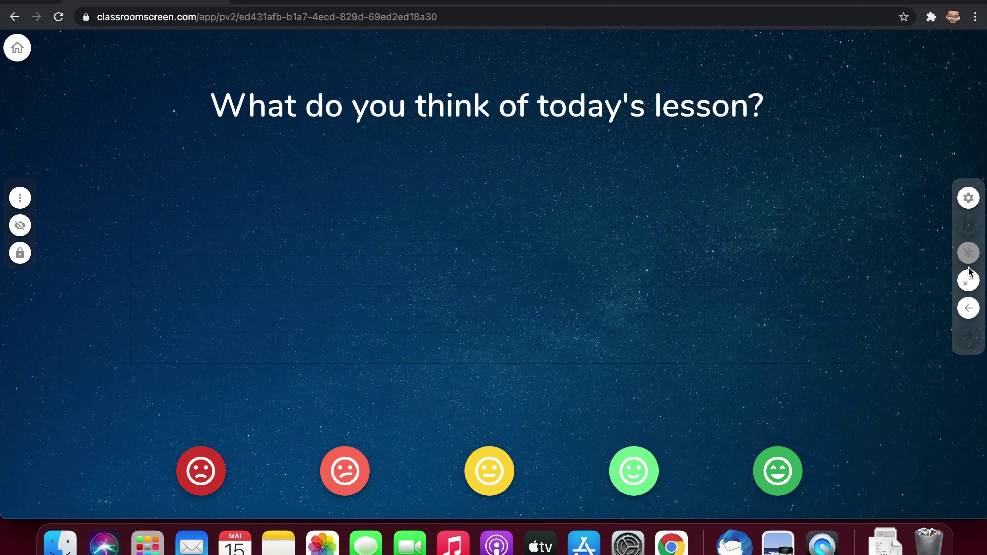
click(969, 281)
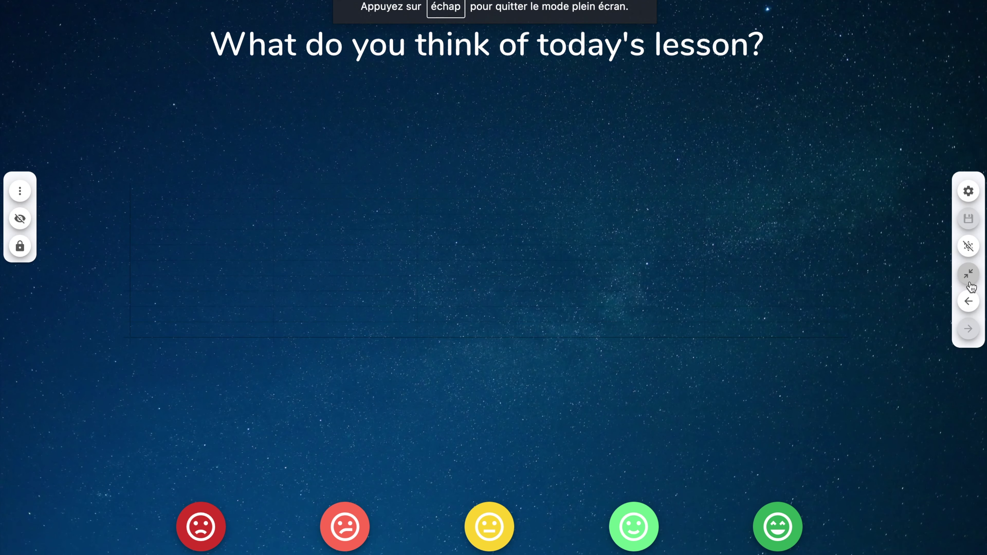
click(970, 283)
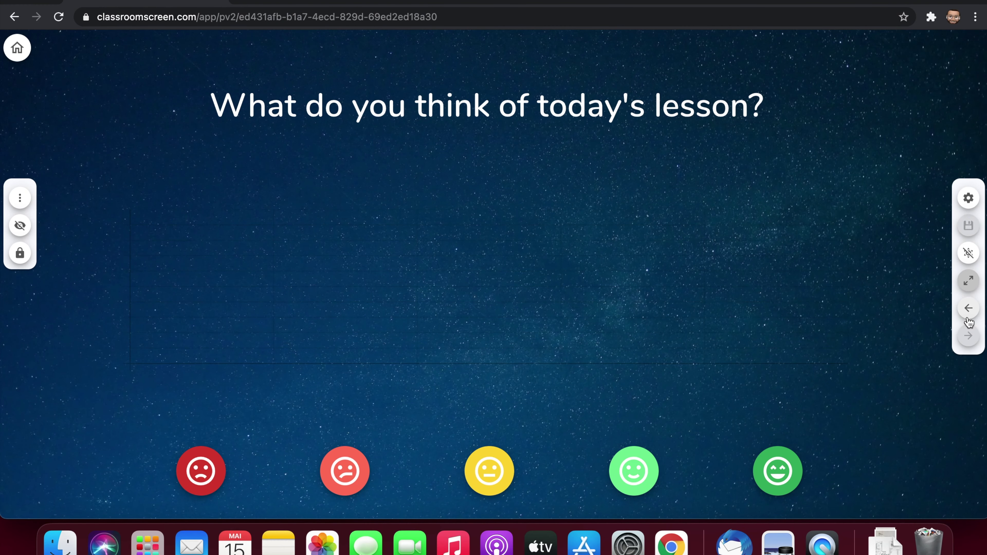
Leave the poll for the My screens overview and create a new group maker.
click(968, 317)
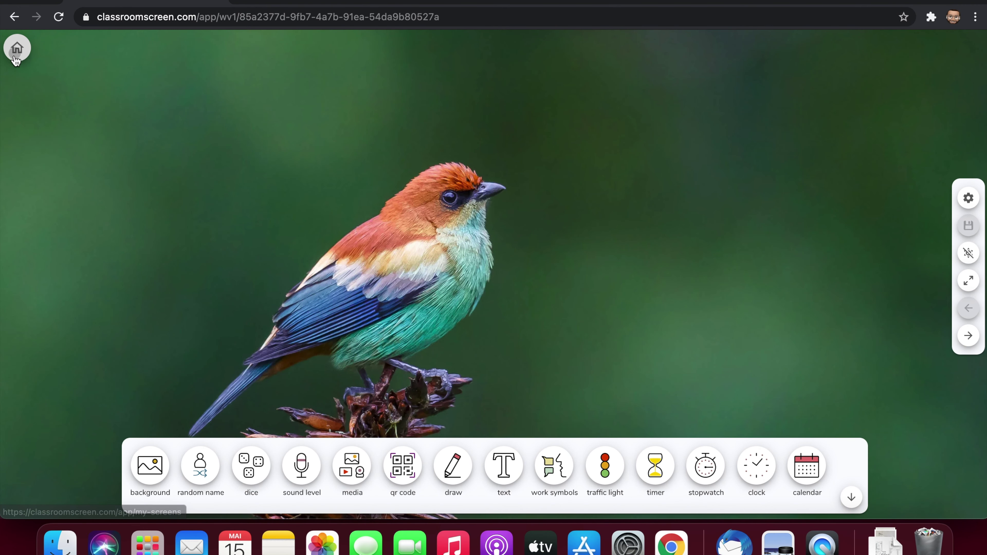
click(17, 47)
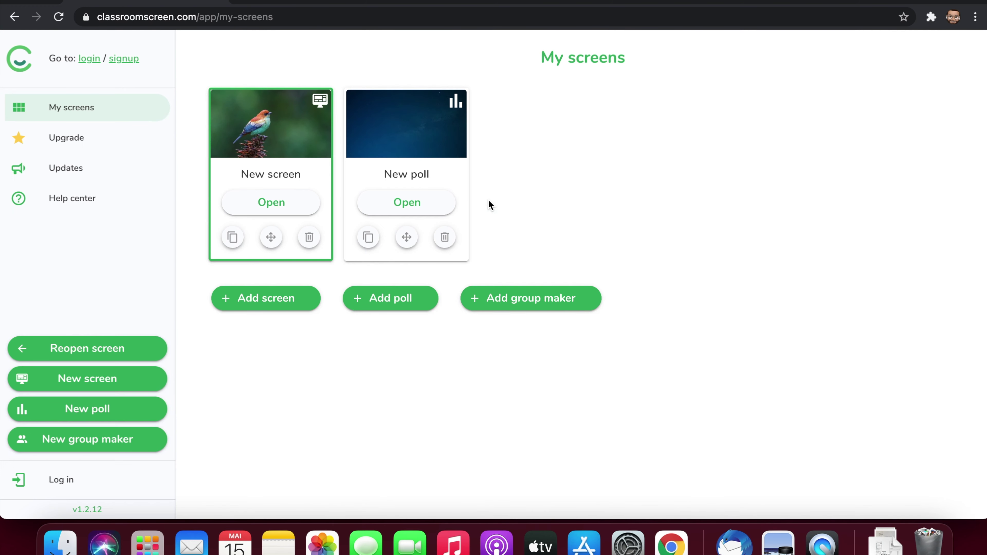
click(103, 443)
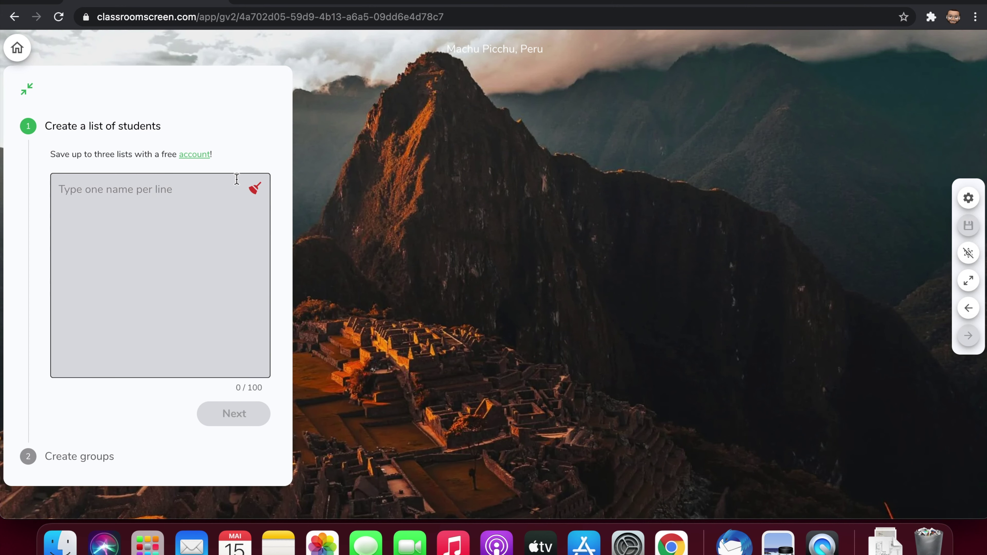
Enter three student first names, one per line, and create 2 groups of size 2 from the list.
click(148, 203)
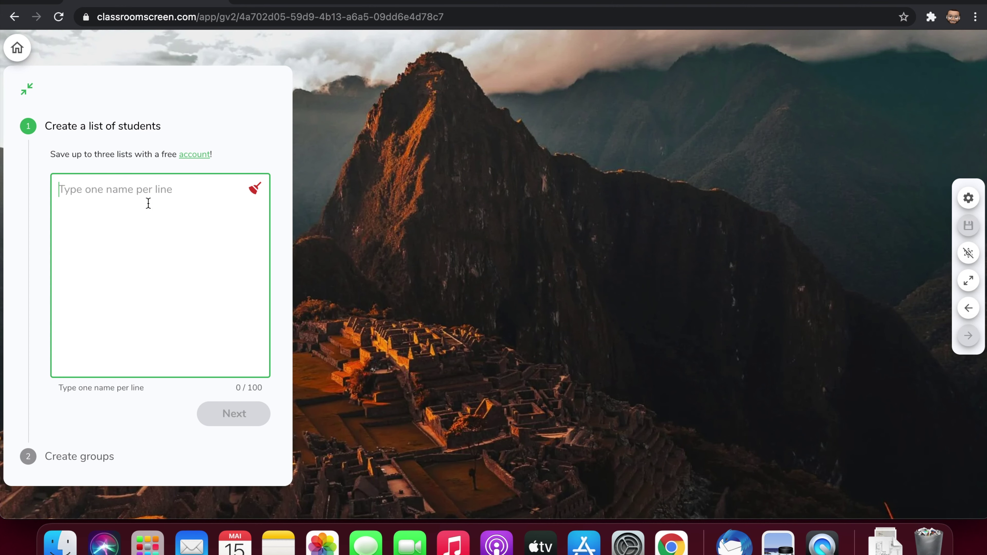
text(Maëv)
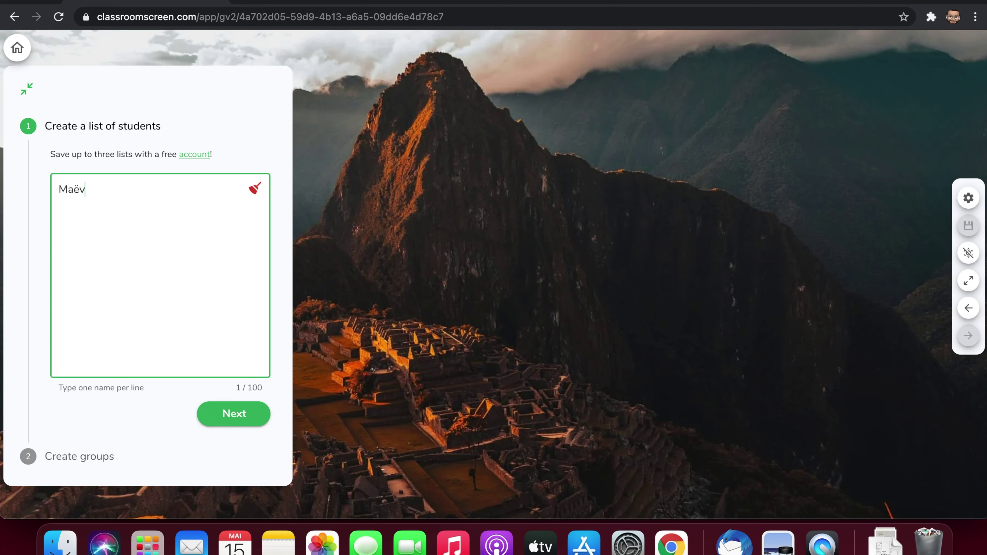
text(a Paul Edouar)
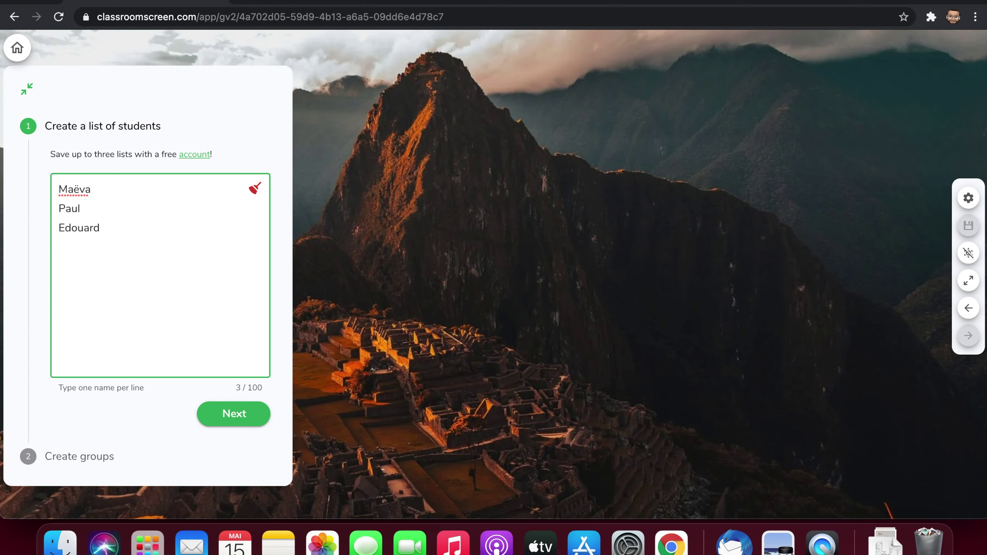
text(d)
click(222, 414)
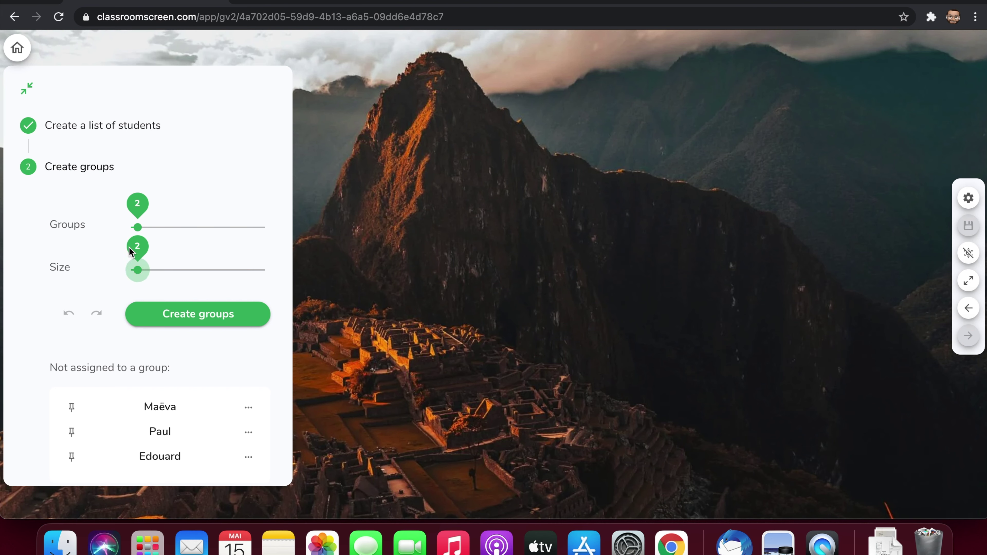
click(222, 315)
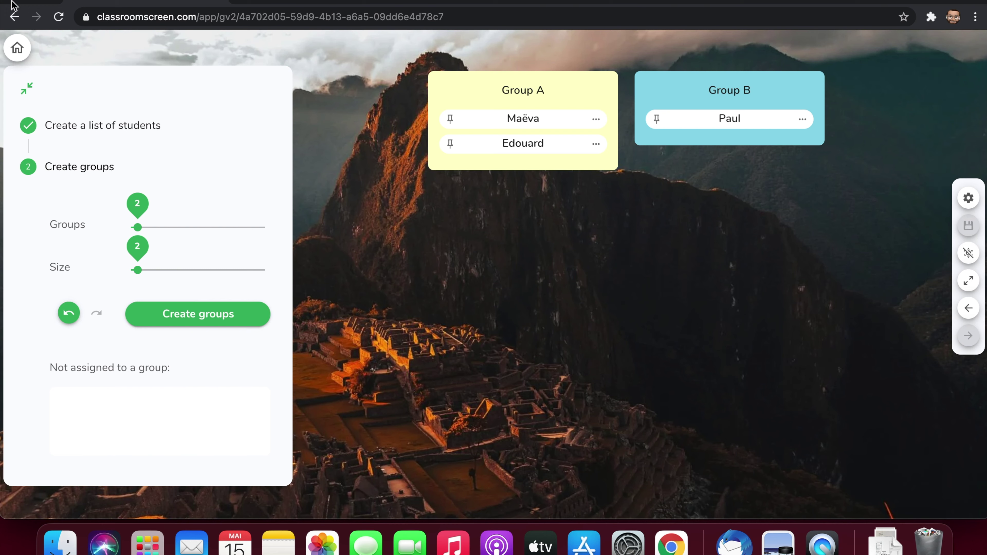
Return to the My screens overview and delete the poll and the group maker, keeping only the regular screen.
click(18, 48)
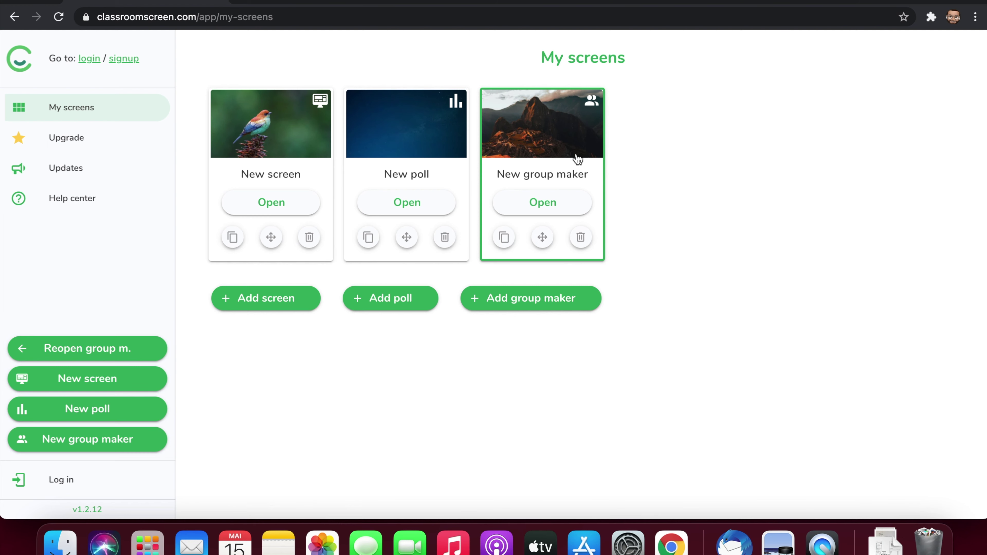
click(444, 237)
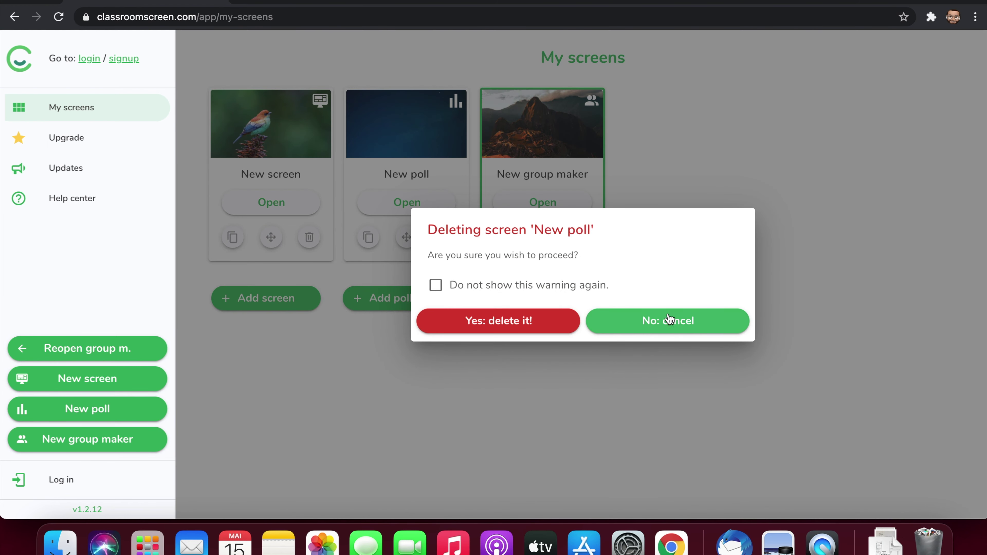
click(521, 325)
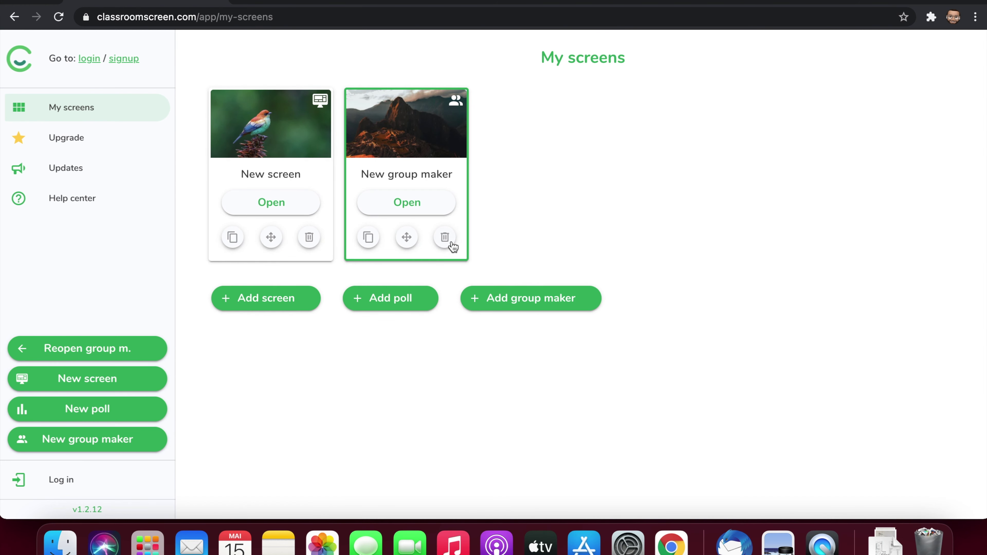
click(445, 239)
click(469, 320)
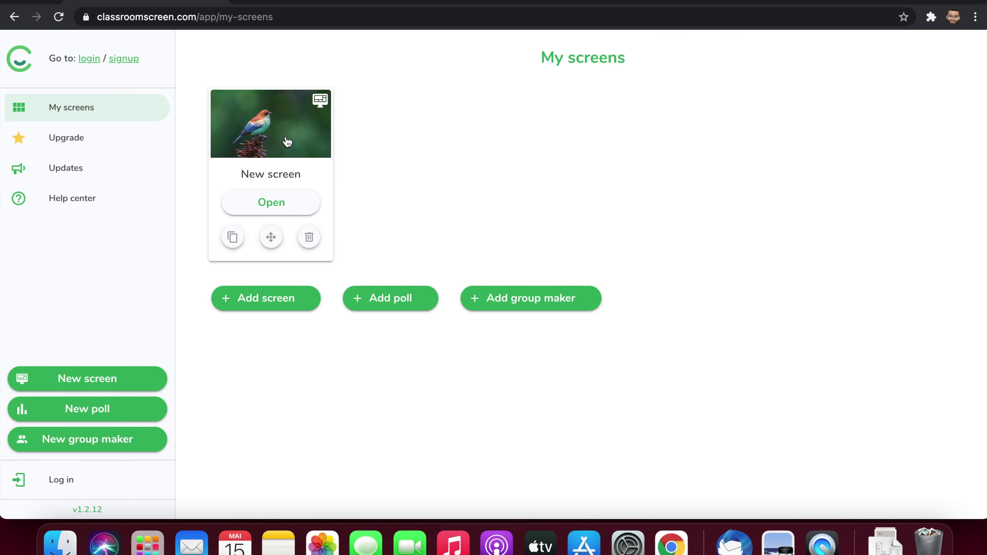
Open the remaining screen, set its language to French in the screen settings, and close the settings.
click(275, 137)
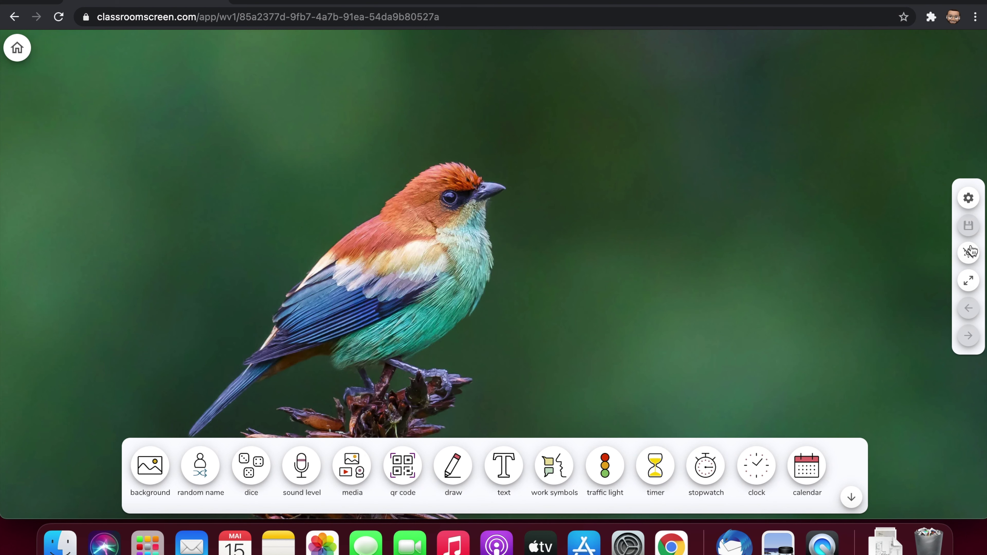
click(970, 199)
click(862, 150)
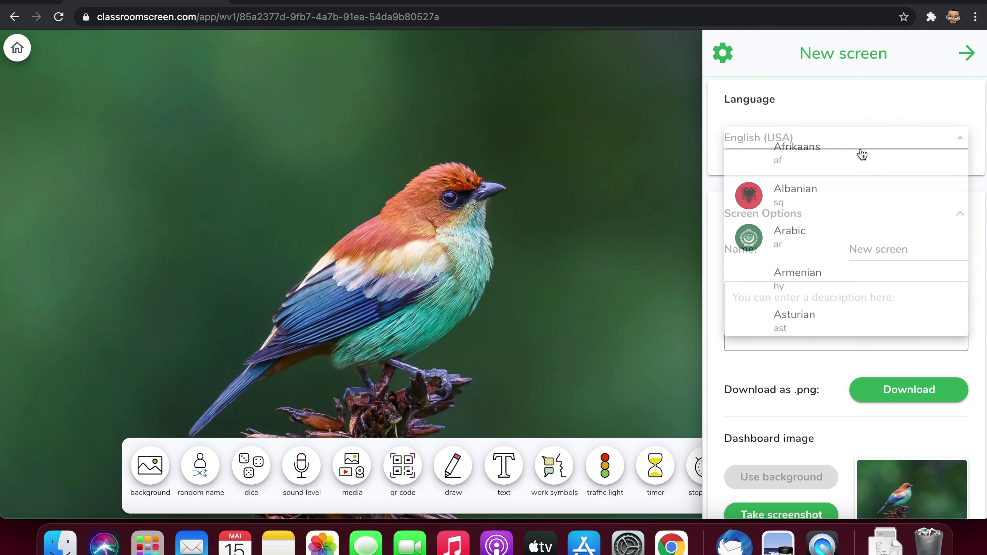
scroll(830, 249, down, 6)
scroll(831, 249, down, 8)
scroll(831, 249, down, 10)
click(792, 220)
scroll(843, 81, down, 3)
scroll(843, 81, up, 3)
click(963, 53)
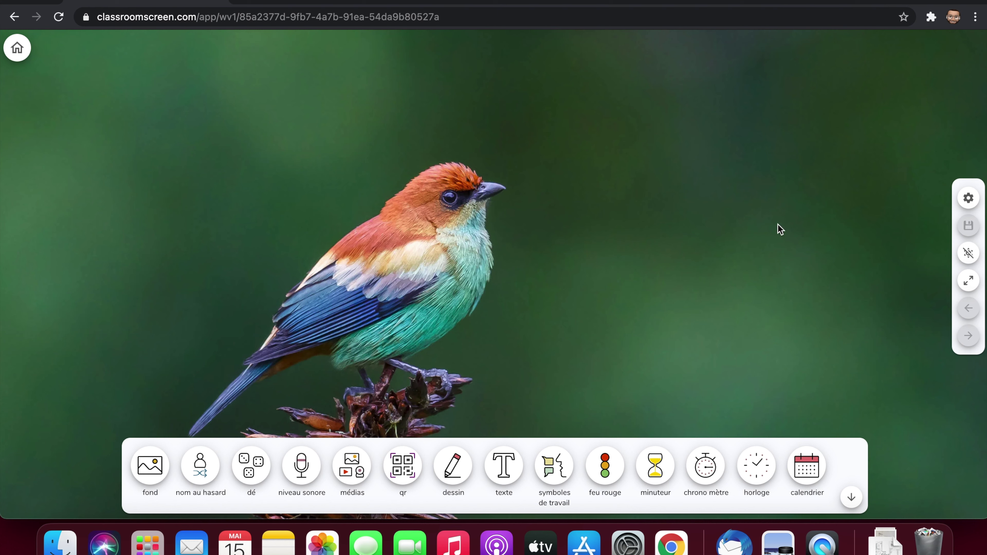
Try the alternate toolbar style and restore it, and set the reclining meerkat photo as the screen background.
click(968, 256)
click(969, 258)
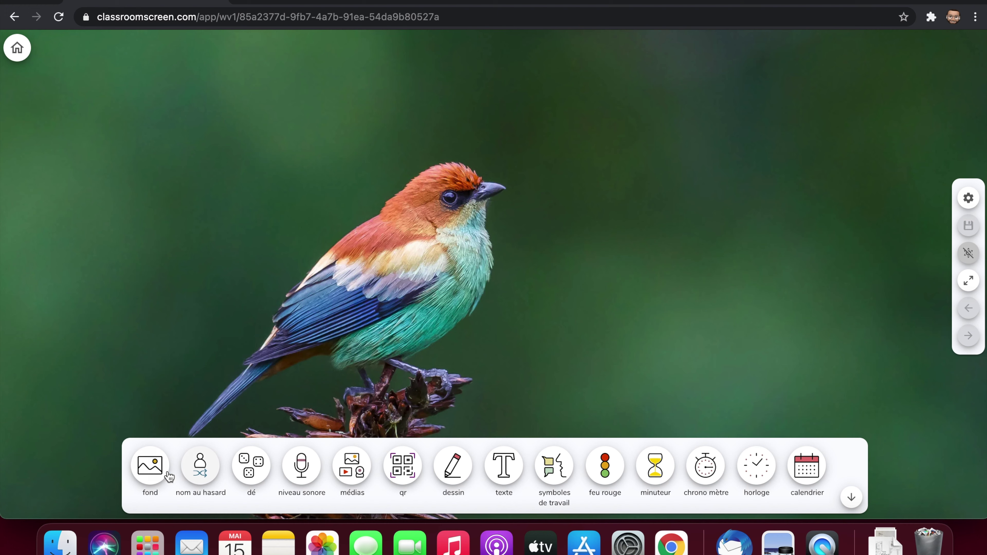
click(160, 472)
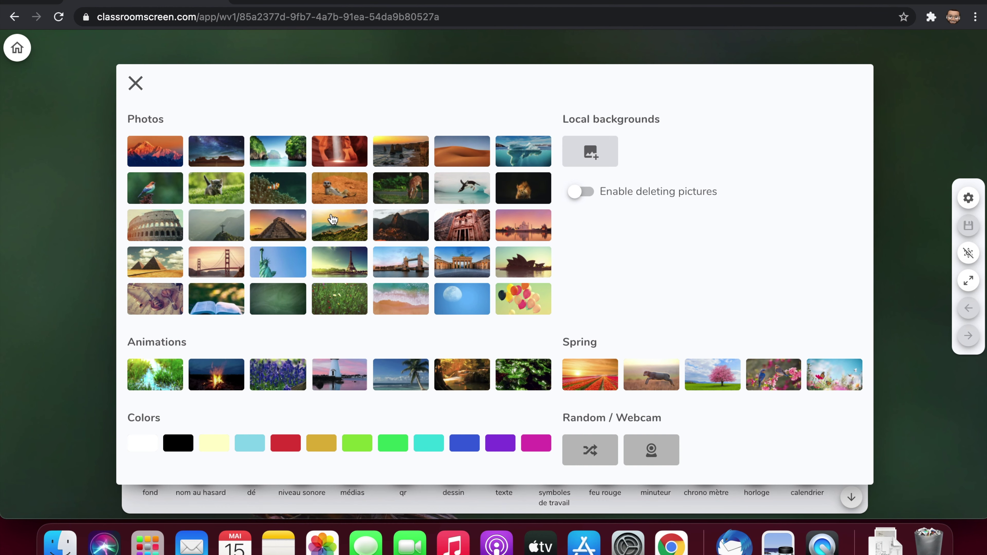
click(336, 189)
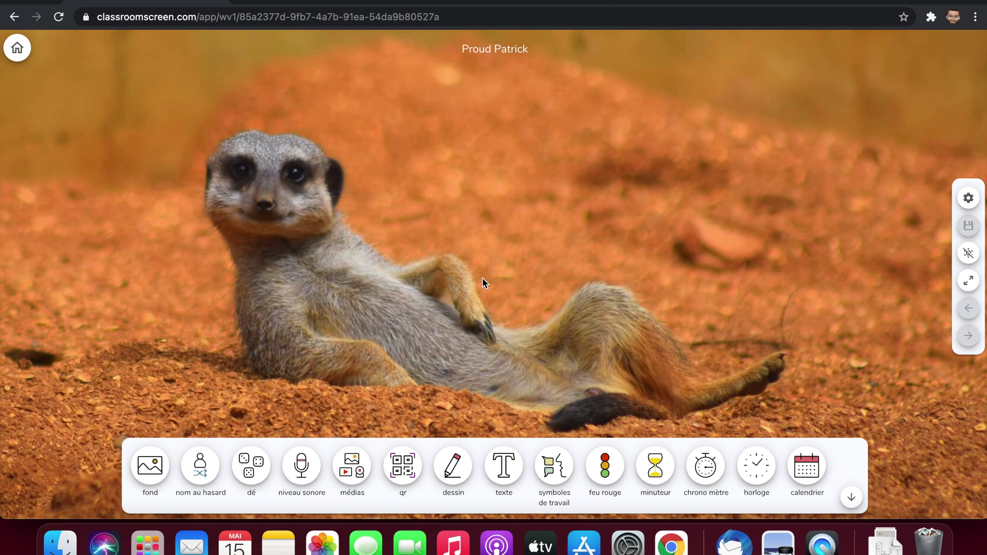
Open the random name widget to view its name list field, and close it without entering names.
click(199, 475)
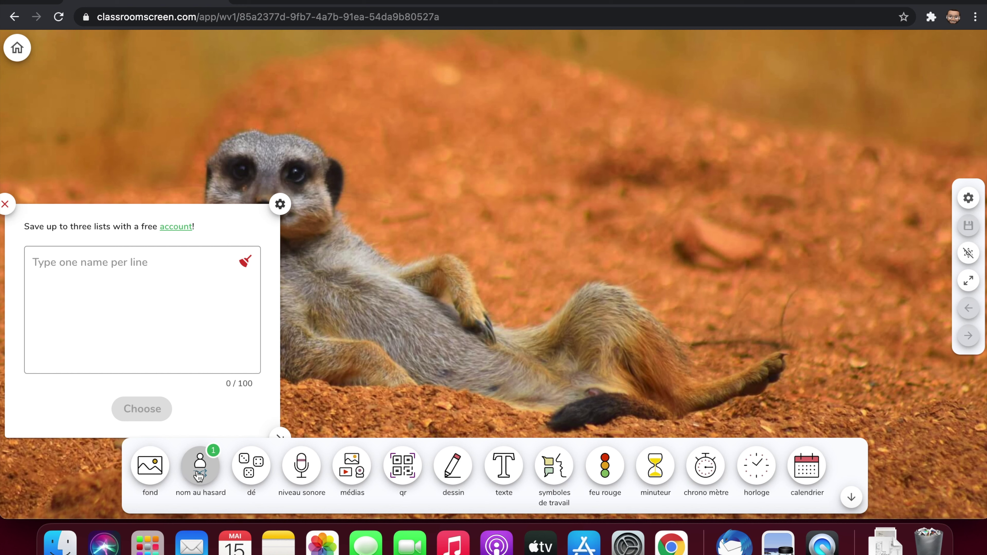
click(59, 287)
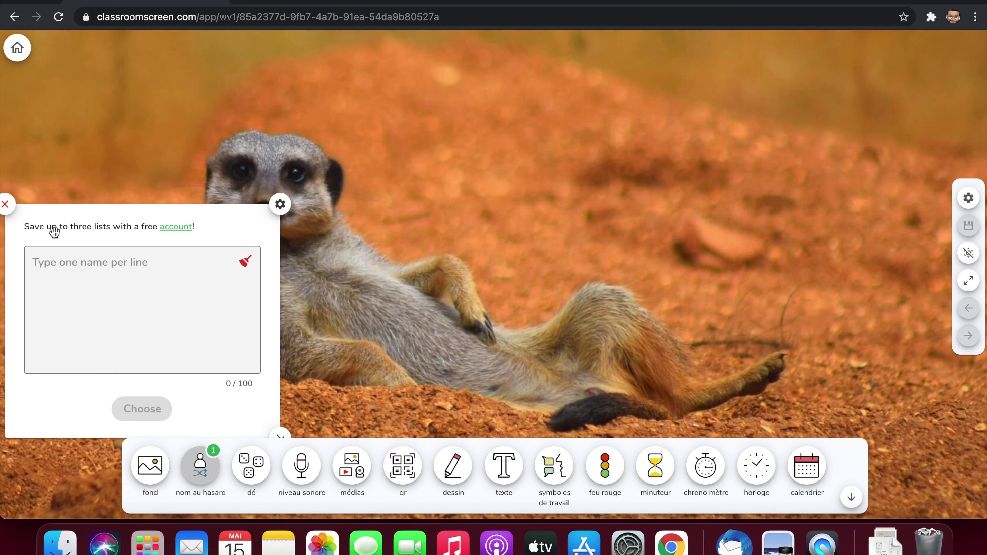
click(5, 204)
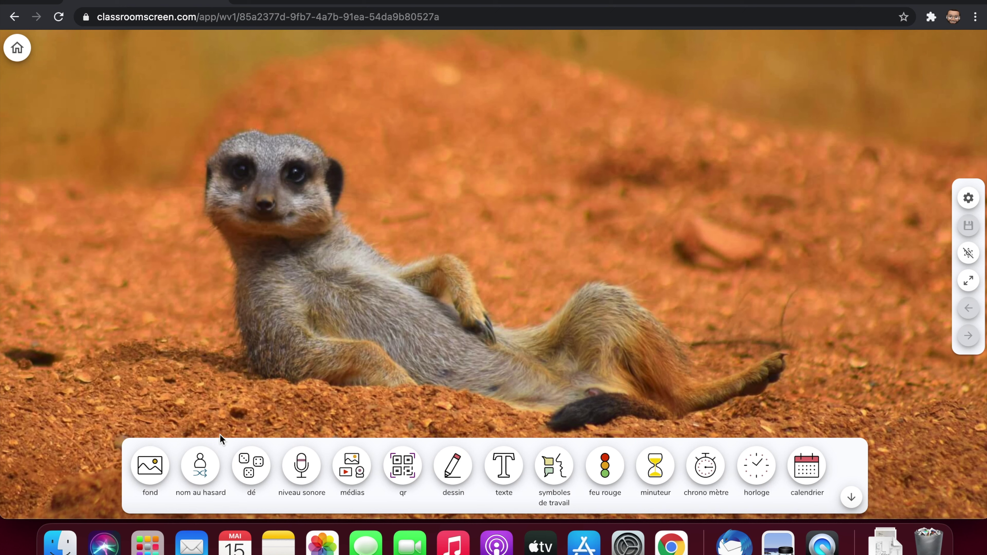
Add the dice widget, switch it to three dice, and remove it.
click(241, 465)
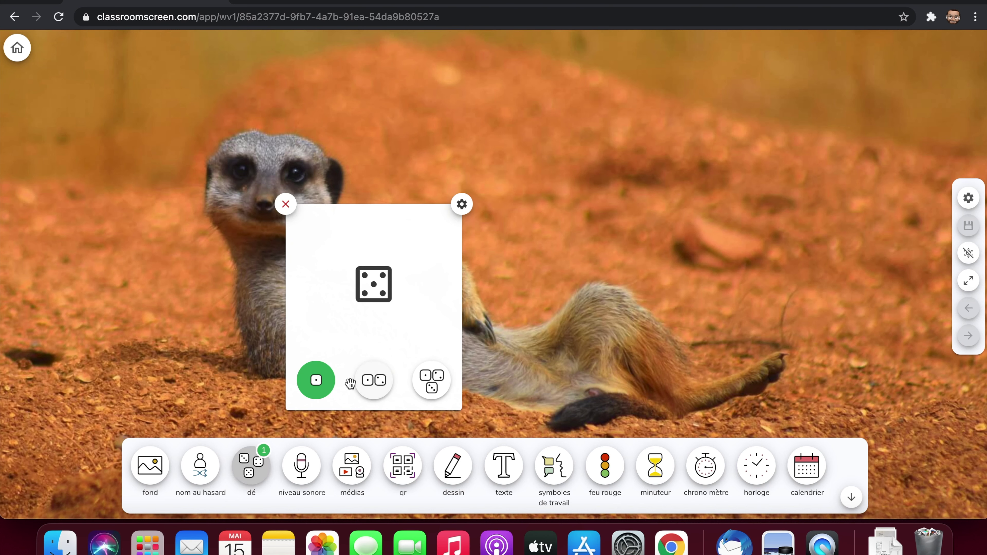
click(439, 385)
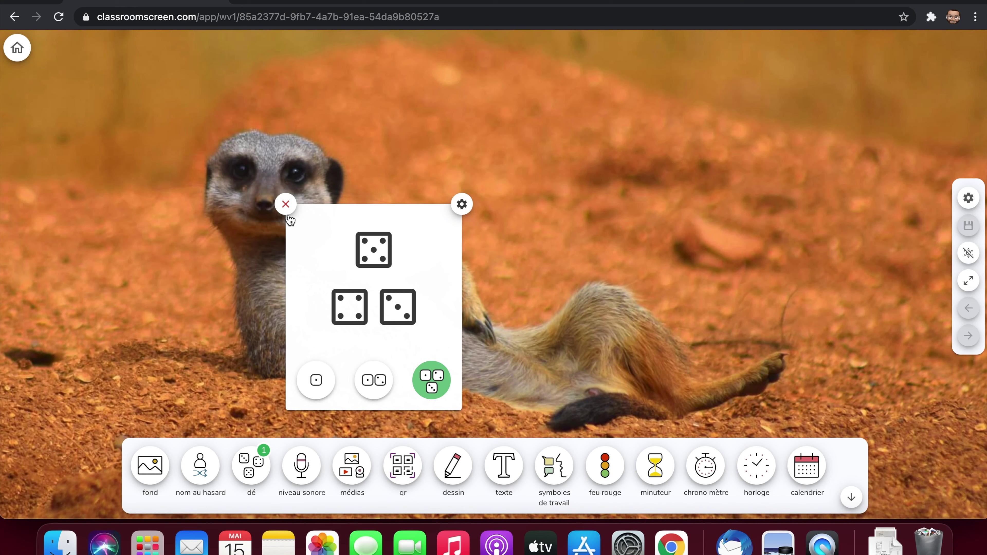
click(285, 202)
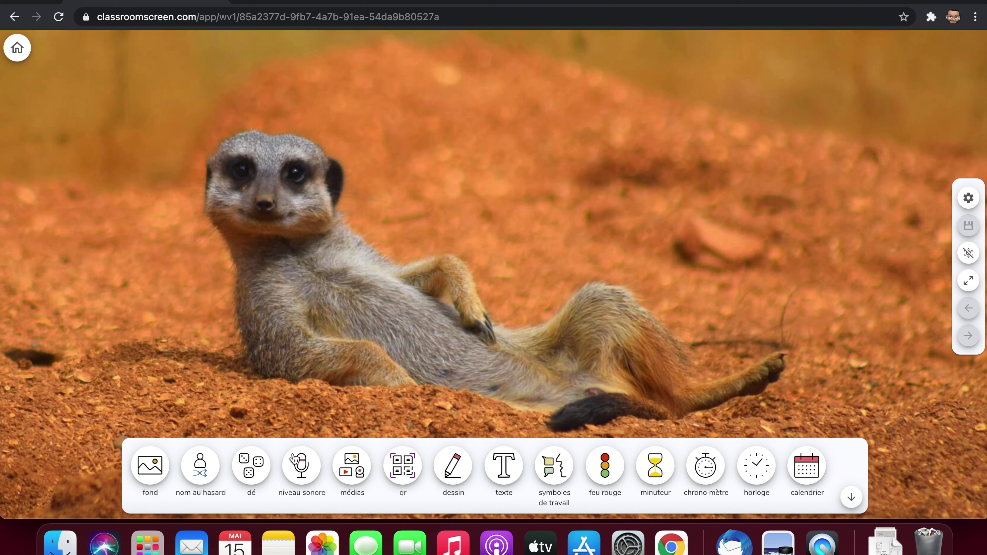
Add the sound level widget and try its sensitivity at 1 and 5, restoring it to 3.
click(301, 466)
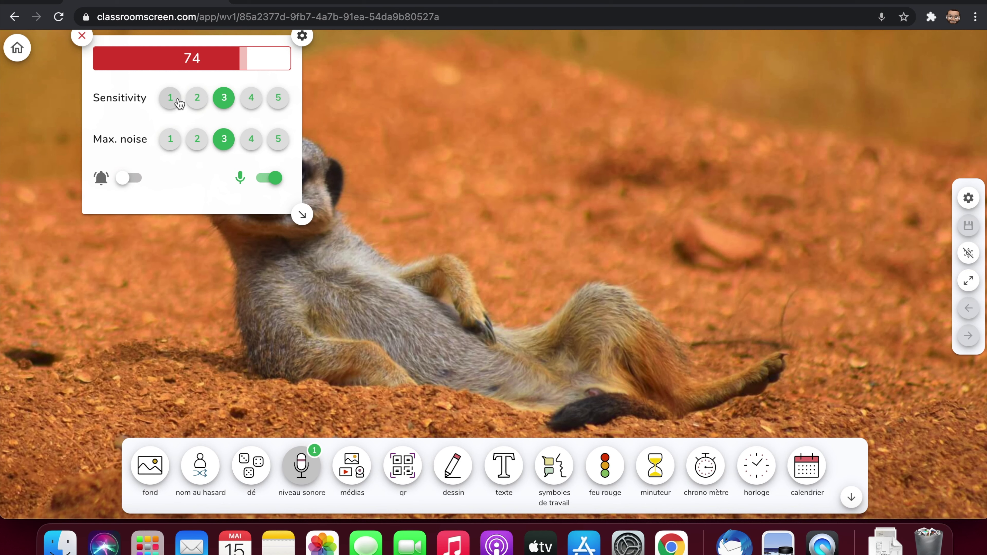
click(191, 104)
click(171, 104)
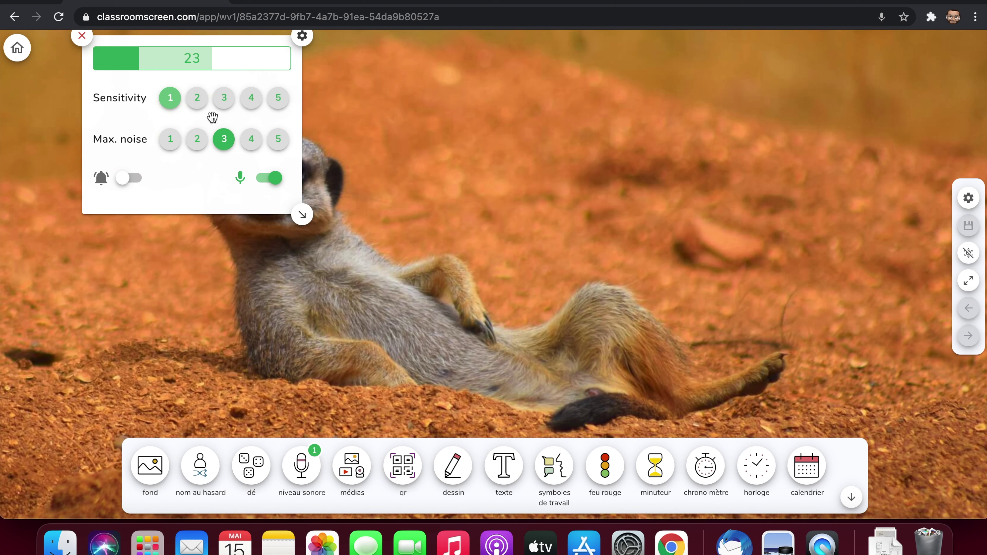
click(277, 105)
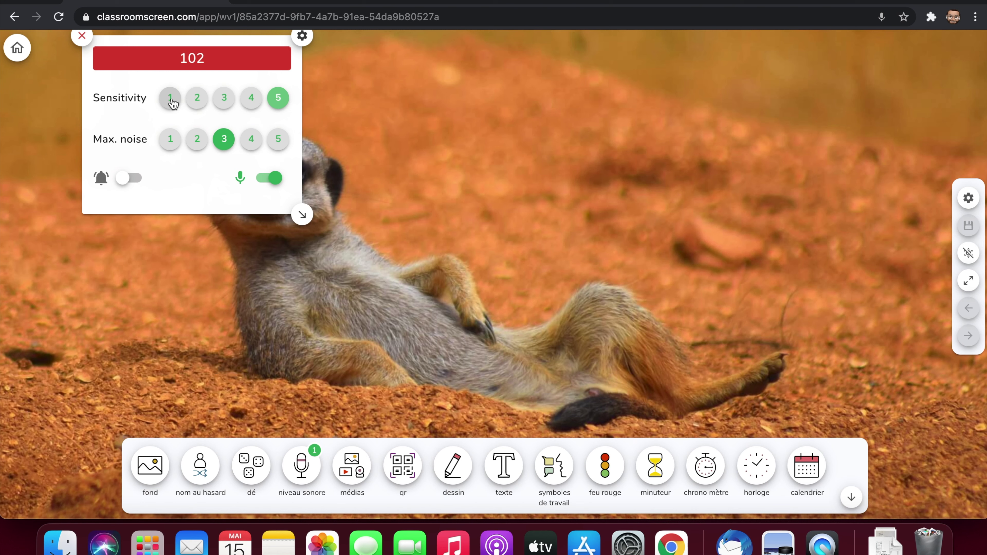
click(171, 102)
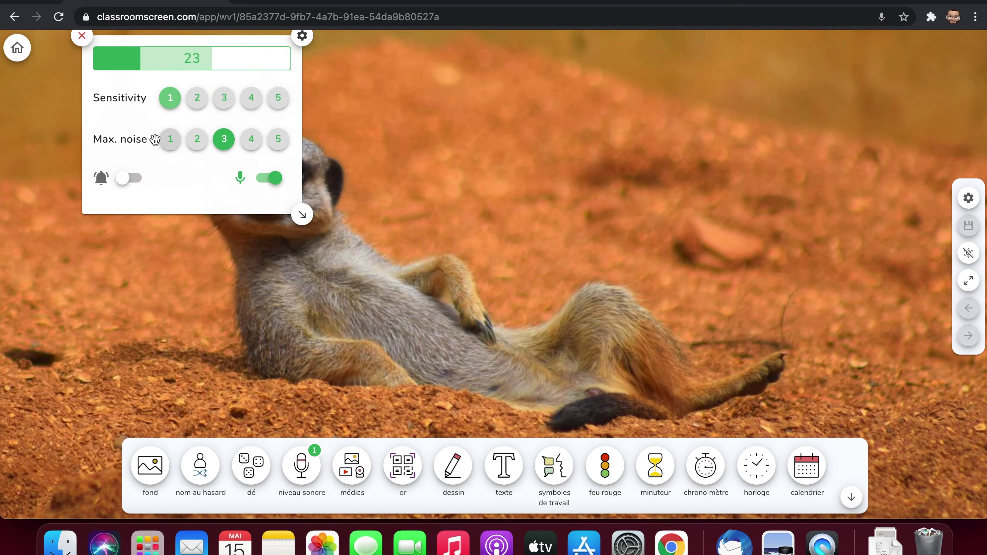
click(221, 101)
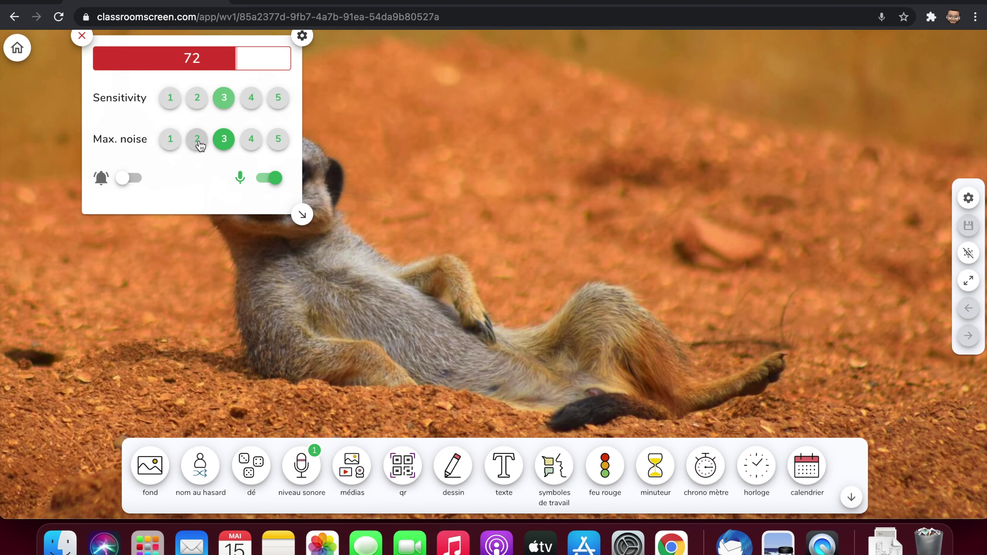
Try max. noise levels 2, 4 and 1 together with sensitivity 5, and return both settings to 3.
click(198, 144)
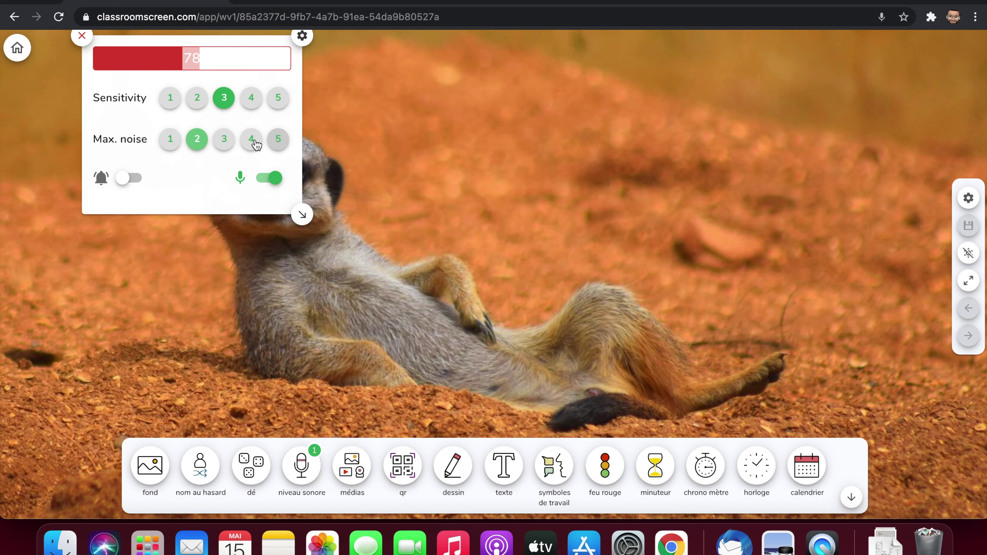
click(252, 142)
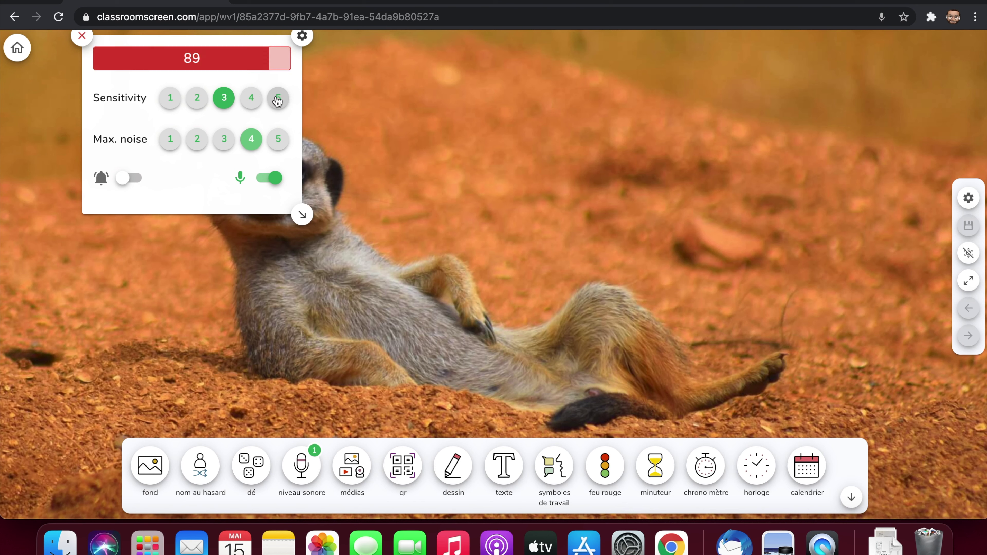
click(277, 101)
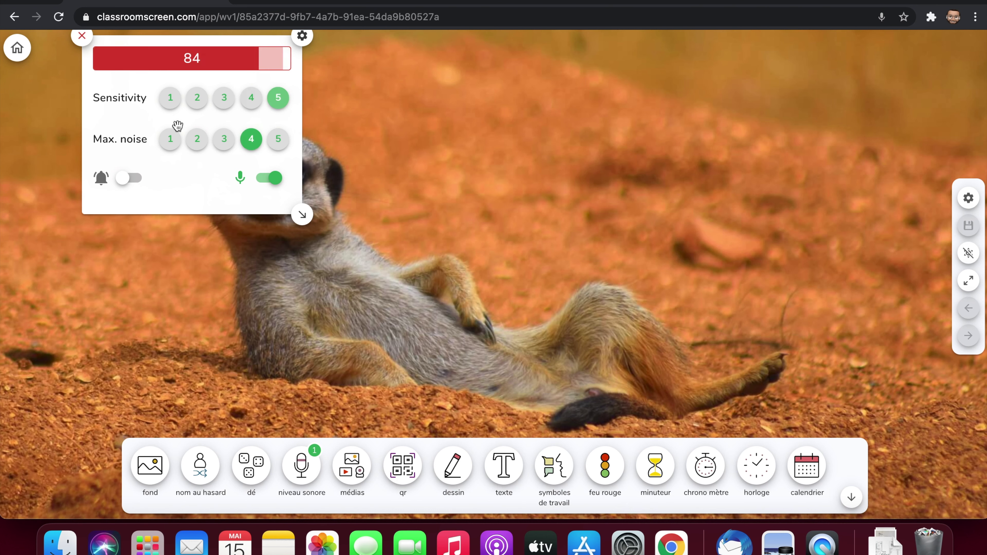
click(172, 140)
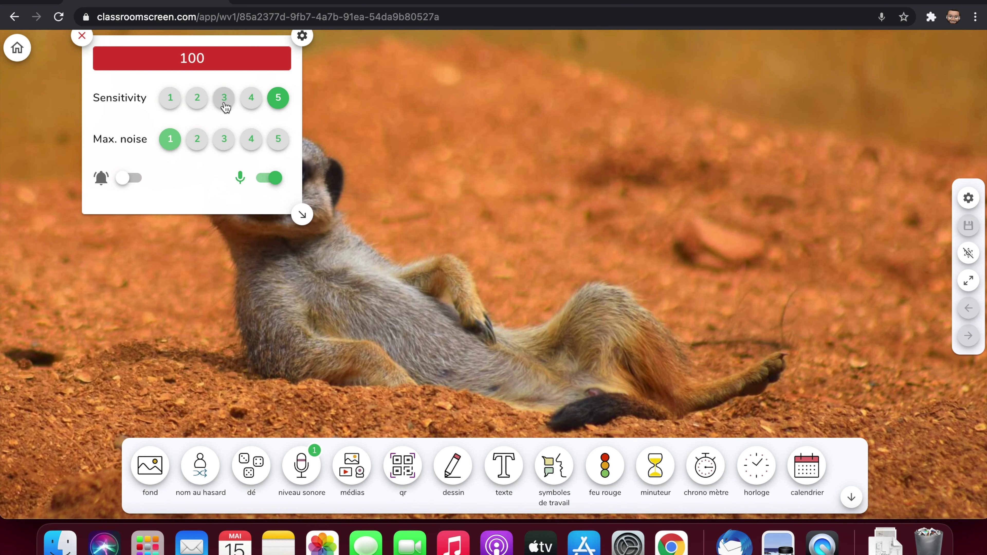
click(224, 102)
click(225, 141)
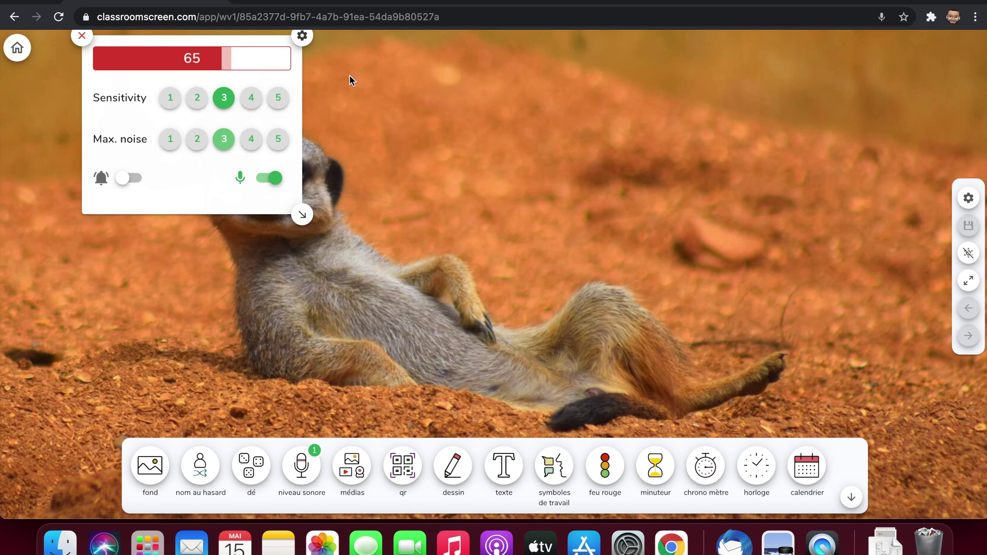
Turn on the noise alarm, test it with max. noise 1 and sensitivity 5, restore both to 3 and remove the widget.
key(XF86AudioLowerVolume)
key(XF86AudioLowerVolume)
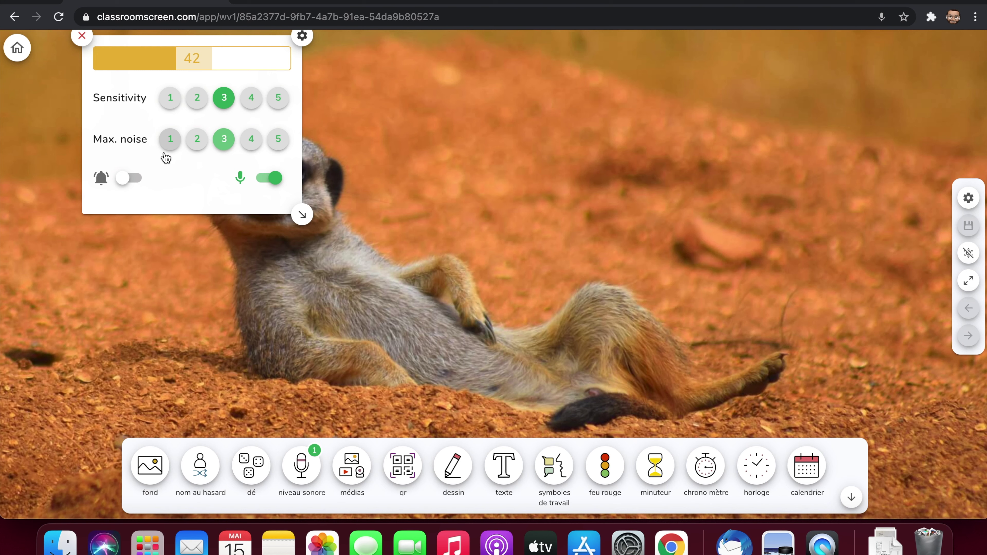
click(128, 178)
click(171, 140)
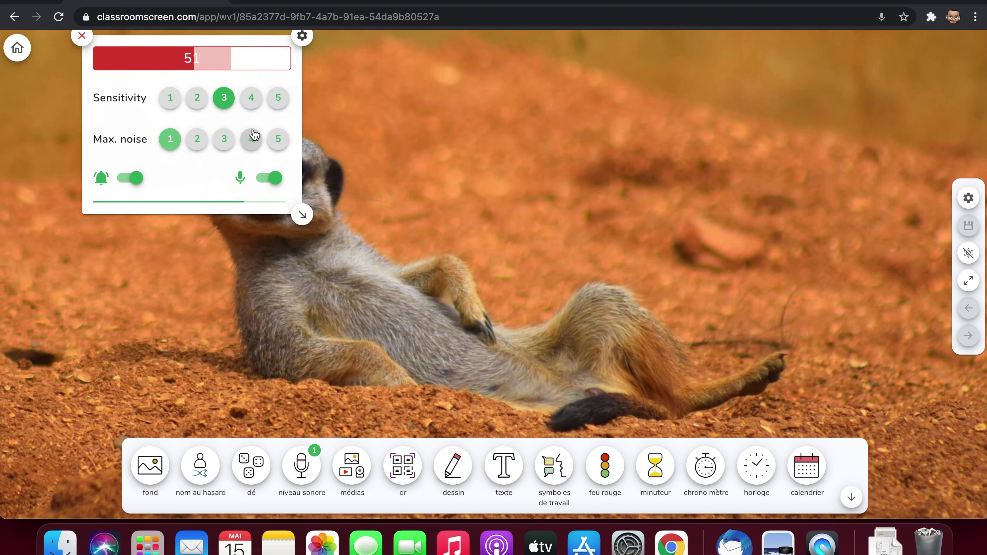
click(279, 99)
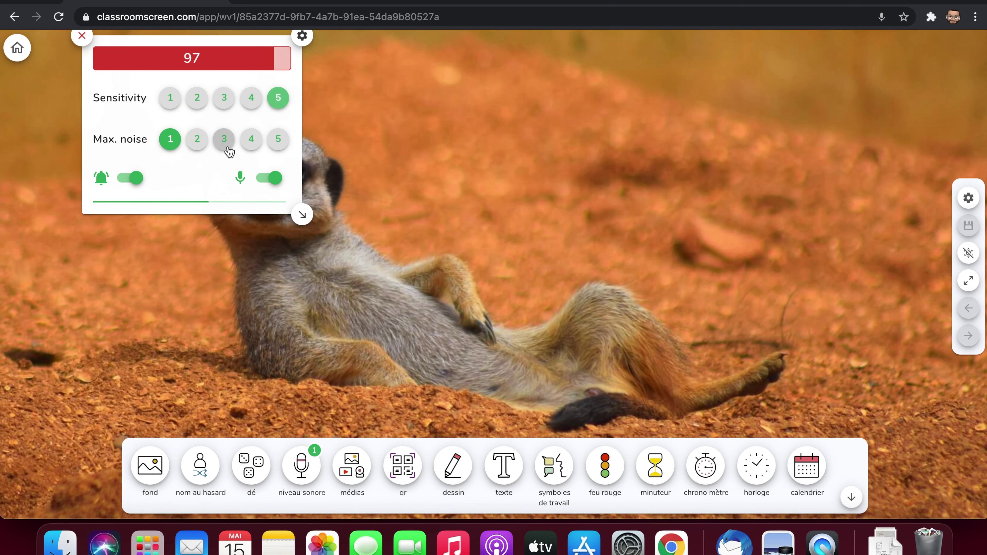
click(225, 141)
click(229, 98)
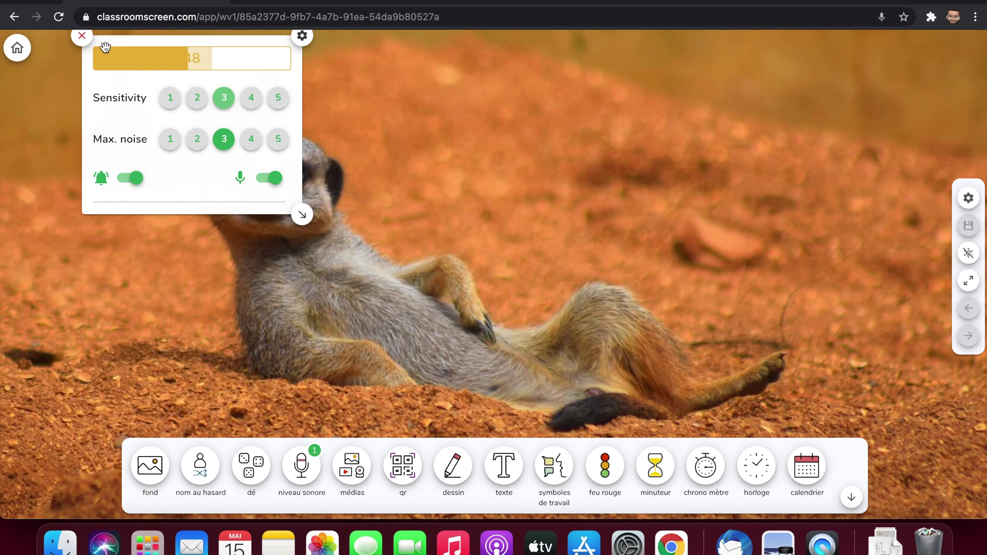
click(82, 36)
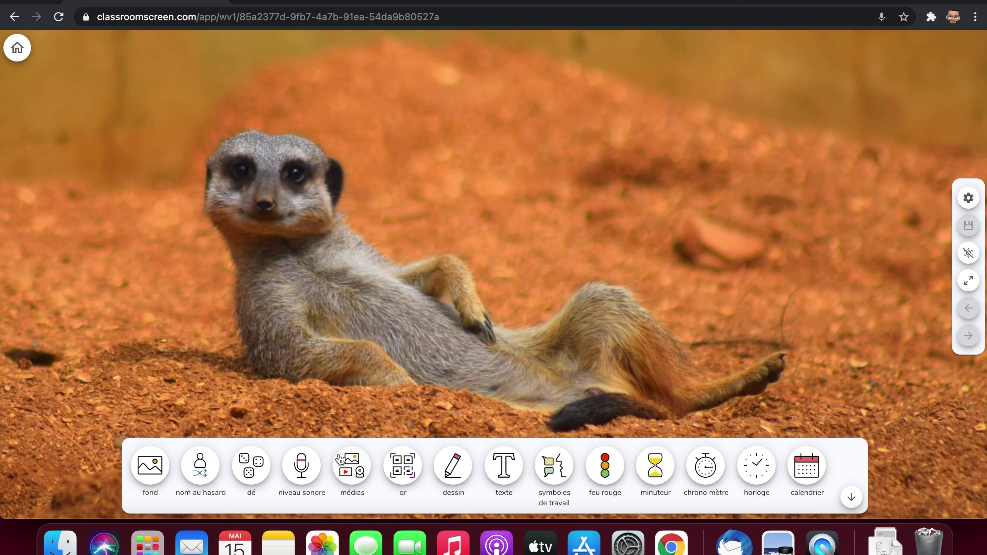
Add a media widget, place it over the meerkat's head, and load the image Capture d'écran 2021-05-15 à 09.24.24 from the Bureau folder.
click(347, 470)
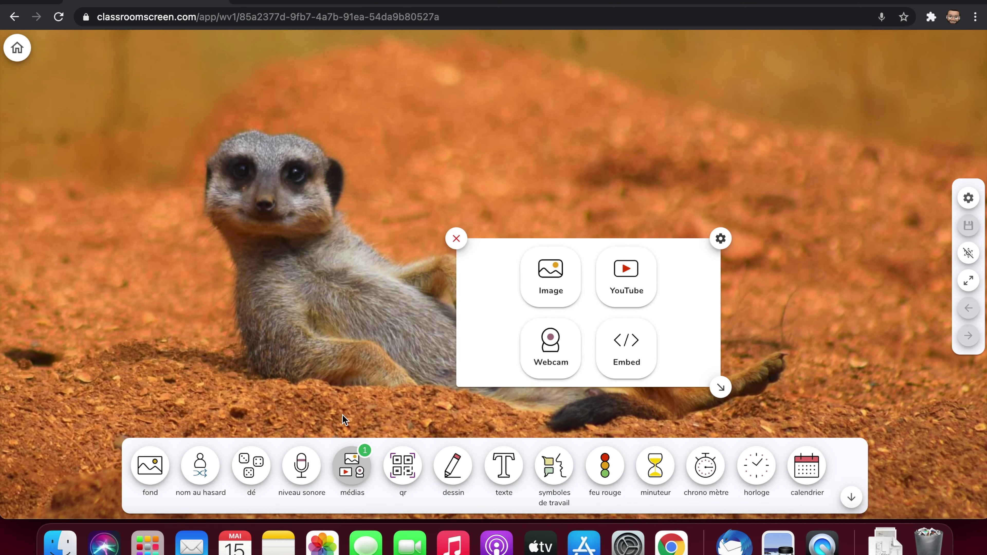
drag(493, 302, 210, 220)
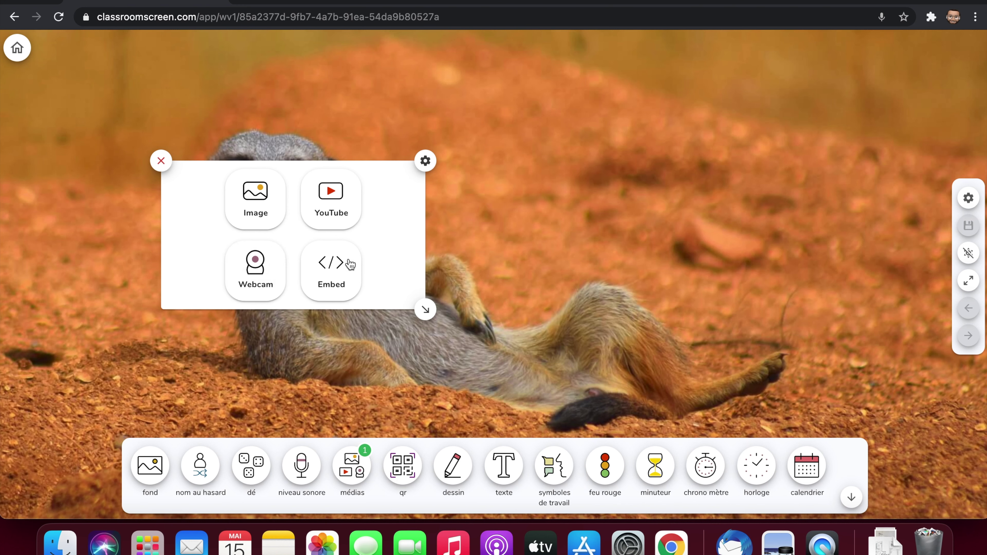
click(265, 218)
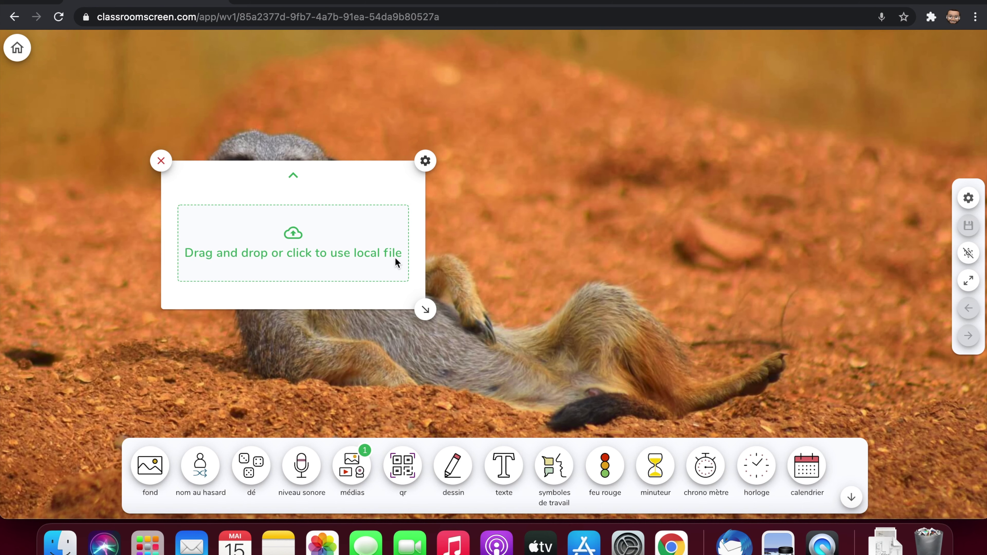
click(344, 256)
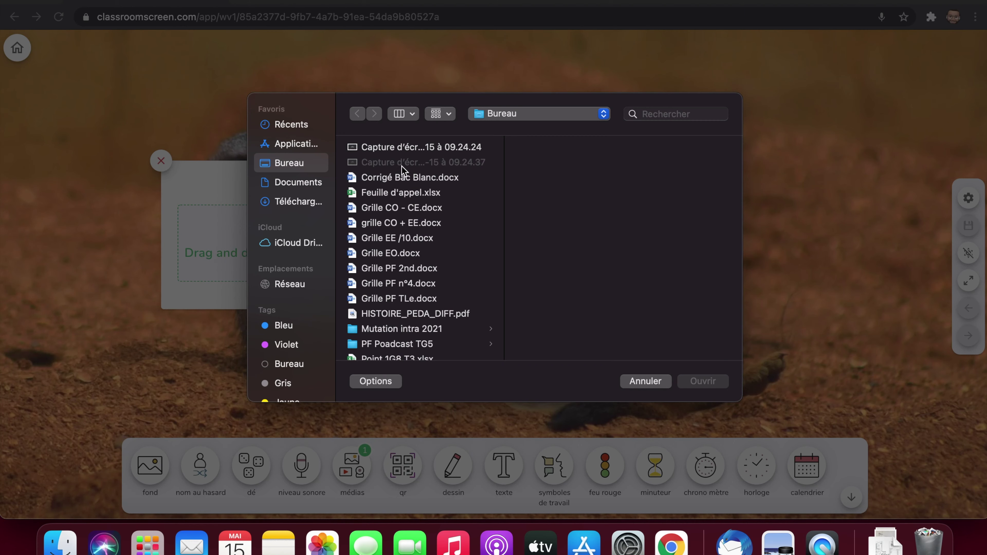
click(411, 149)
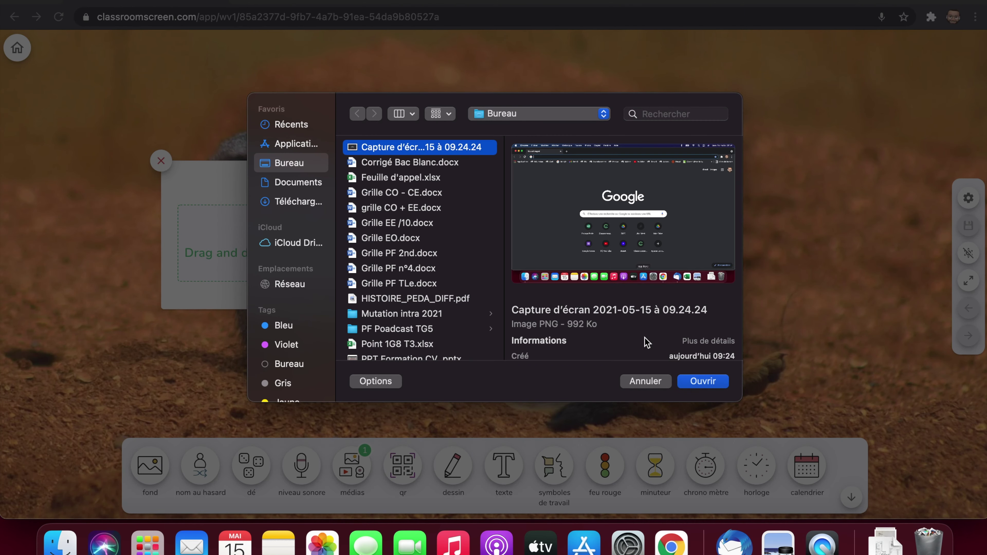
click(704, 381)
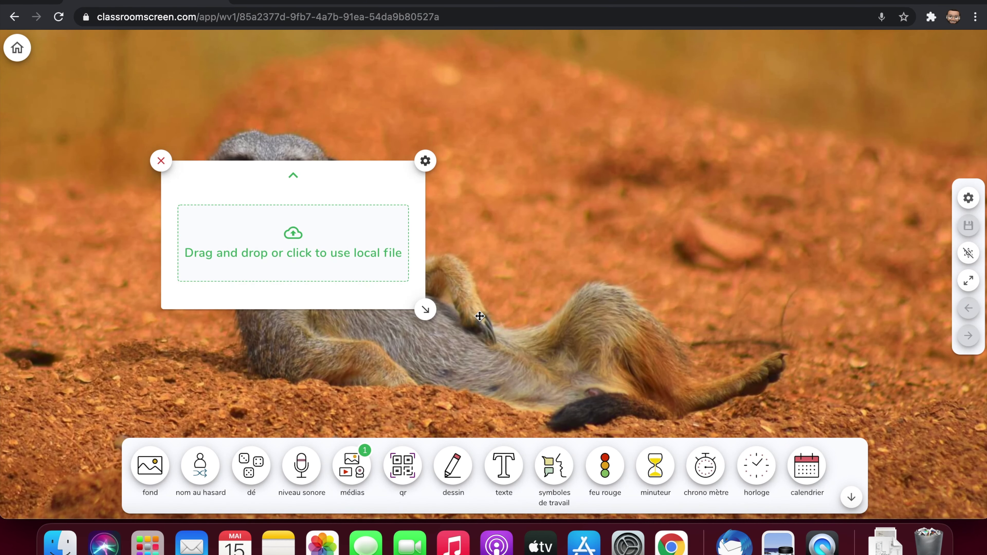
Reposition and enlarge the screenshot image to span most of the screen, and remove its widget.
drag(344, 283, 253, 192)
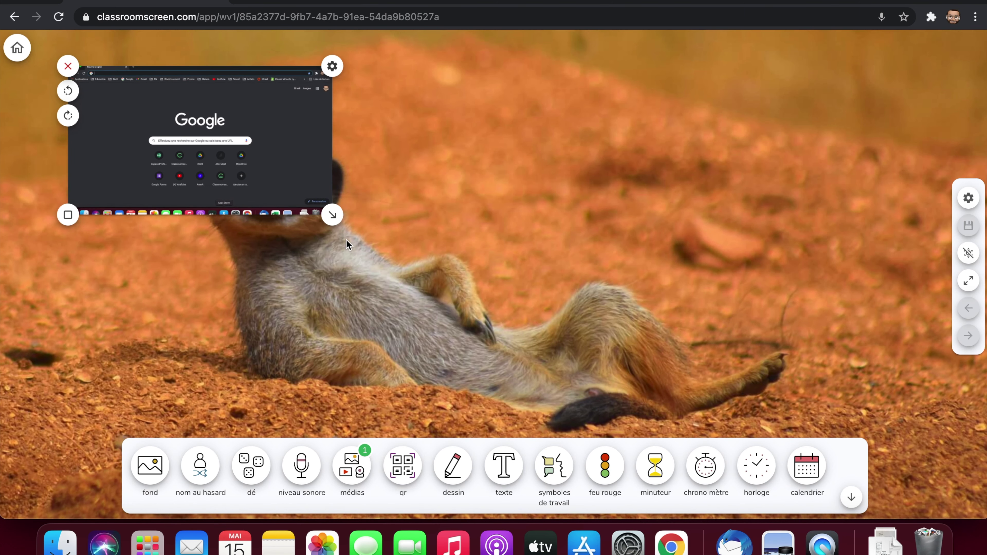
drag(342, 222, 717, 372)
drag(609, 231, 607, 204)
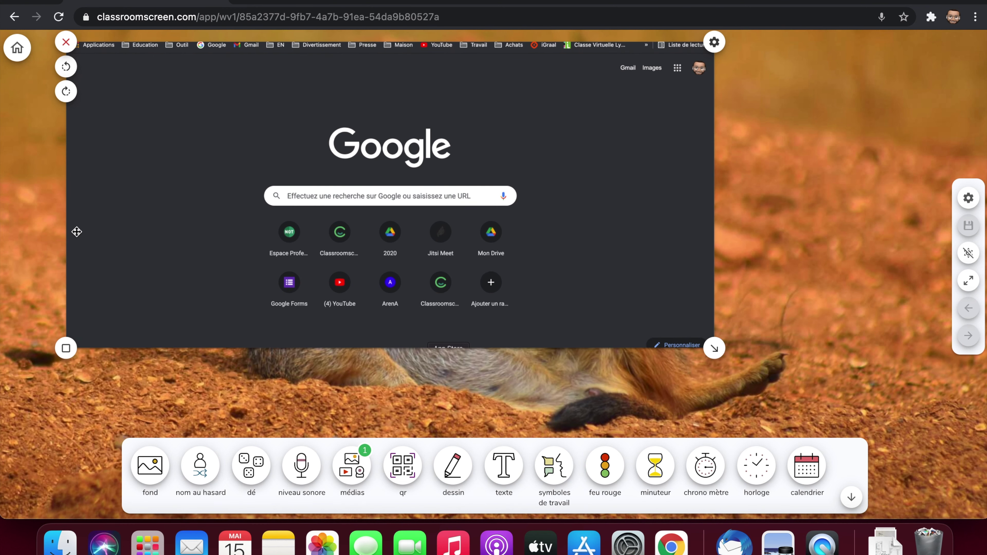
click(67, 42)
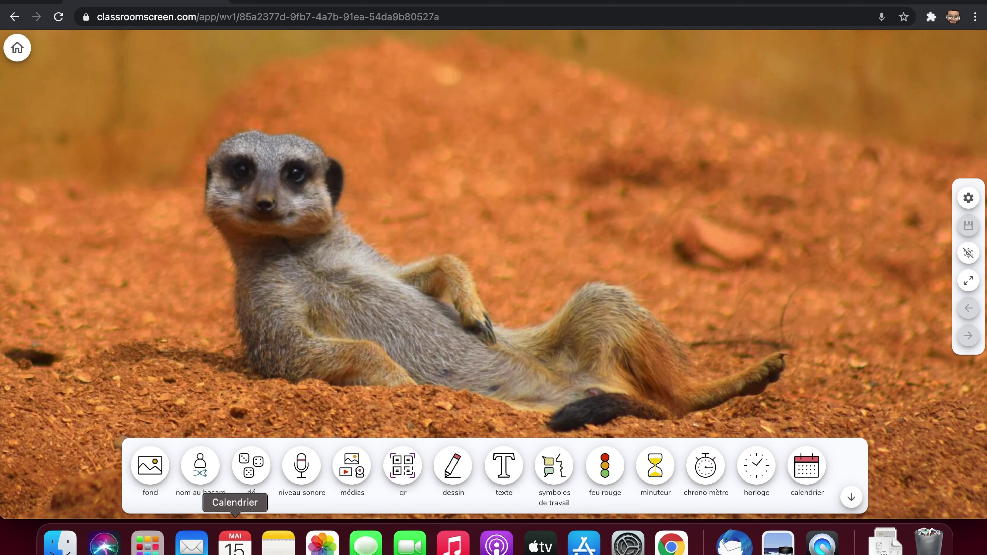
Add another media widget, show its YouTube URL entry form, and remove the widget.
click(361, 475)
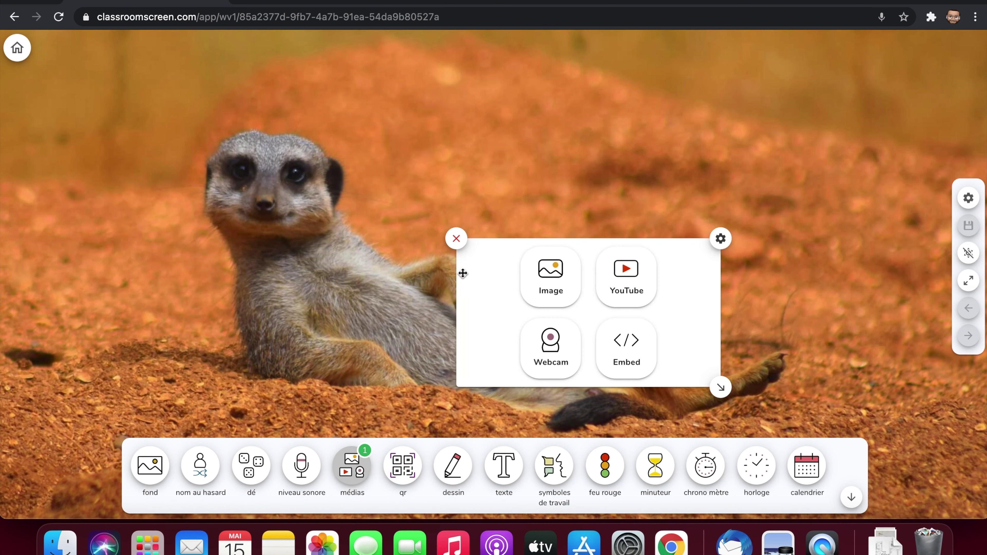
click(621, 290)
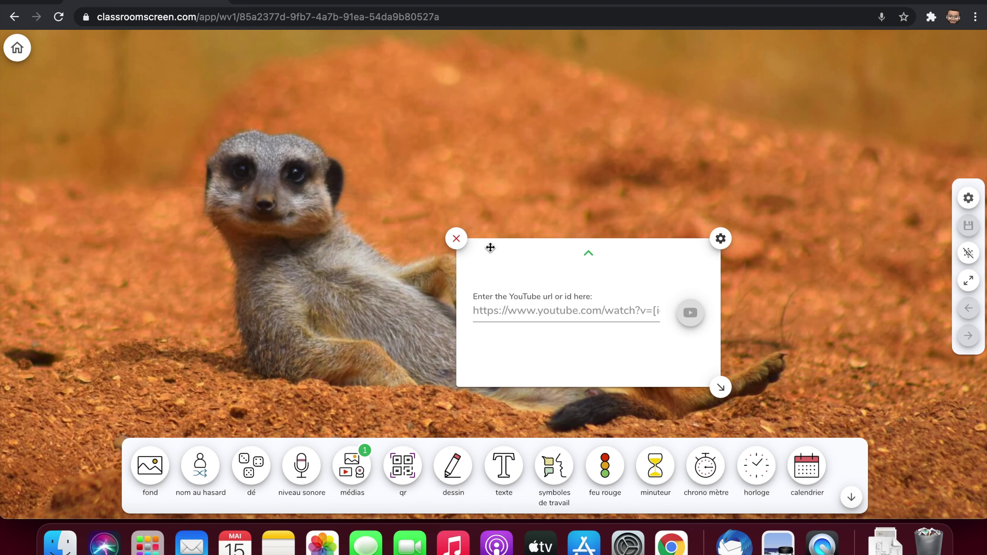
click(457, 240)
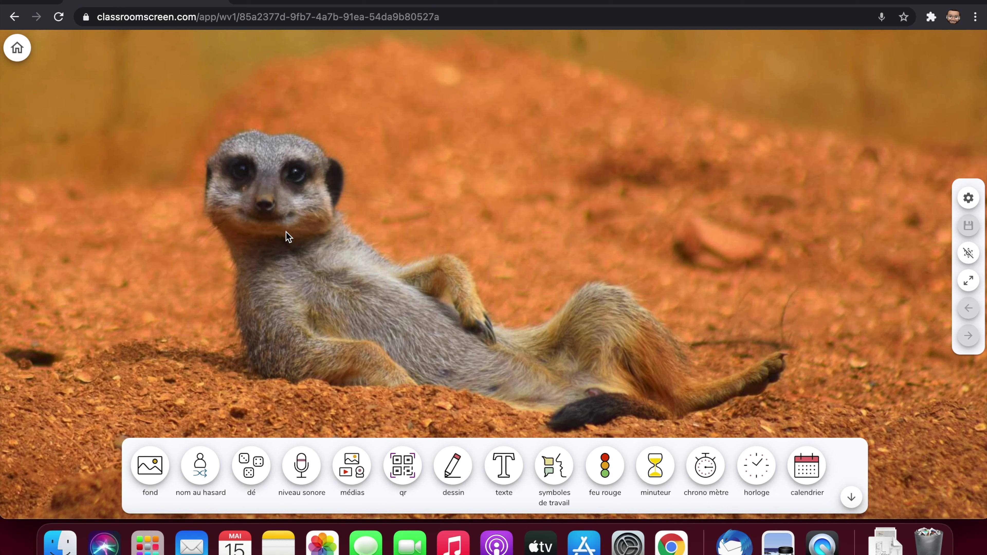
Add a QR code widget, place it over the meerkat, and look at its settings.
click(417, 466)
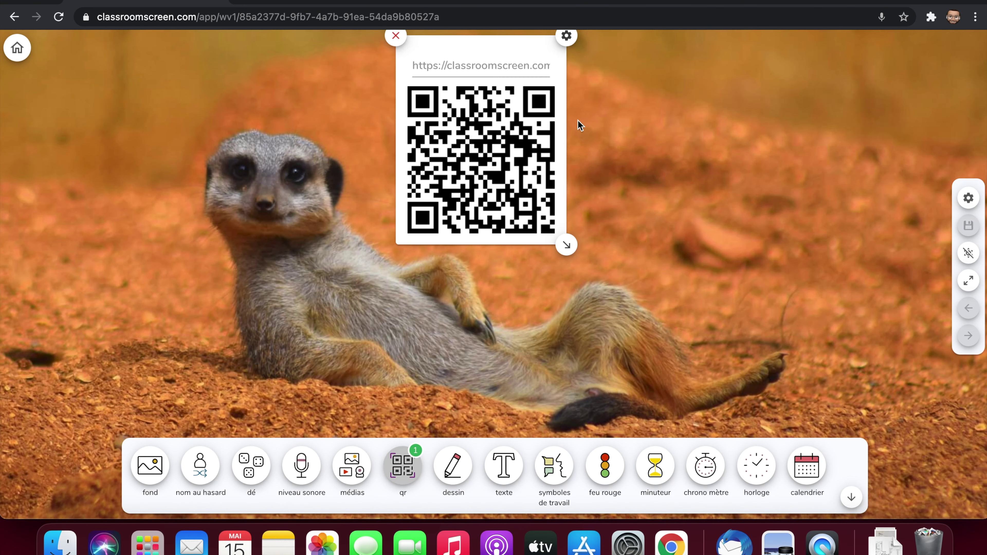
drag(485, 126, 315, 178)
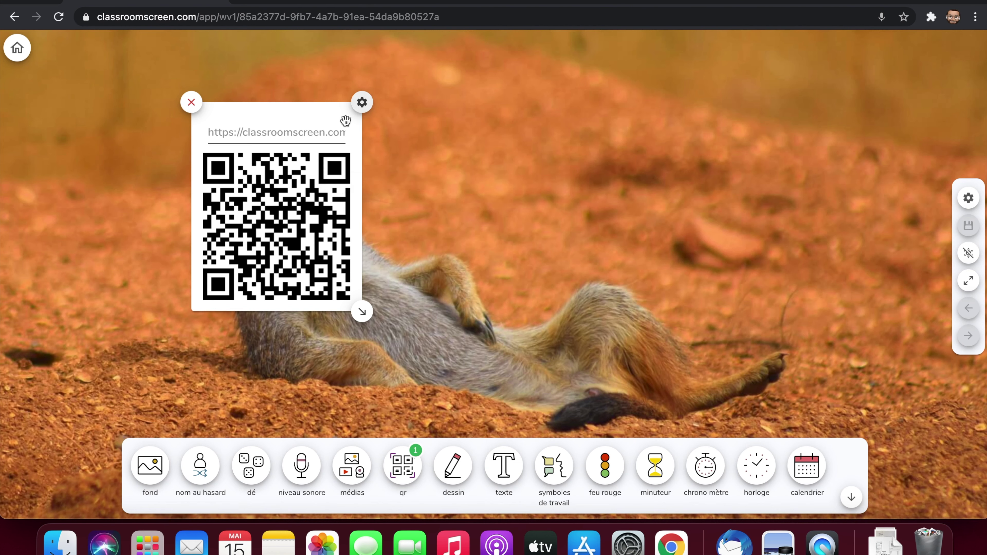
click(363, 102)
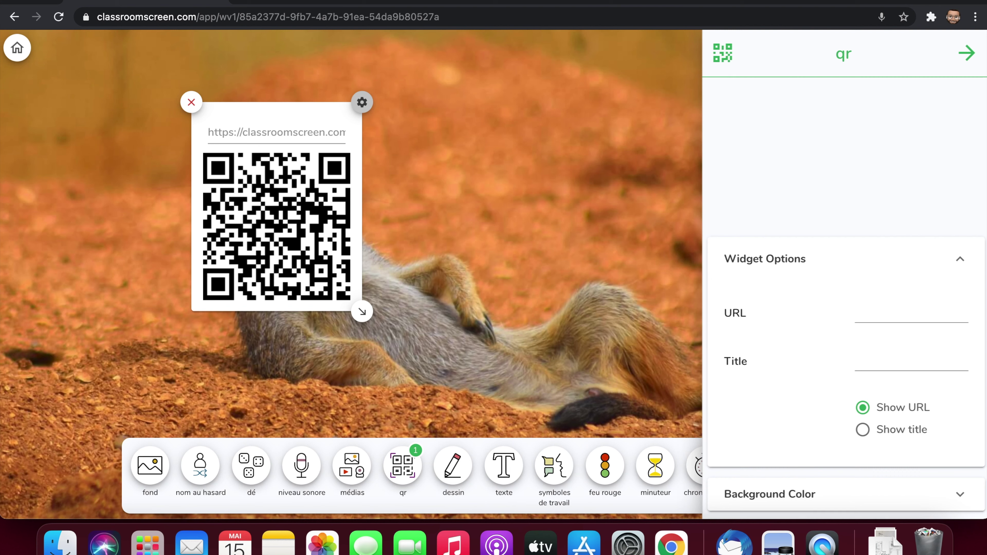
click(966, 53)
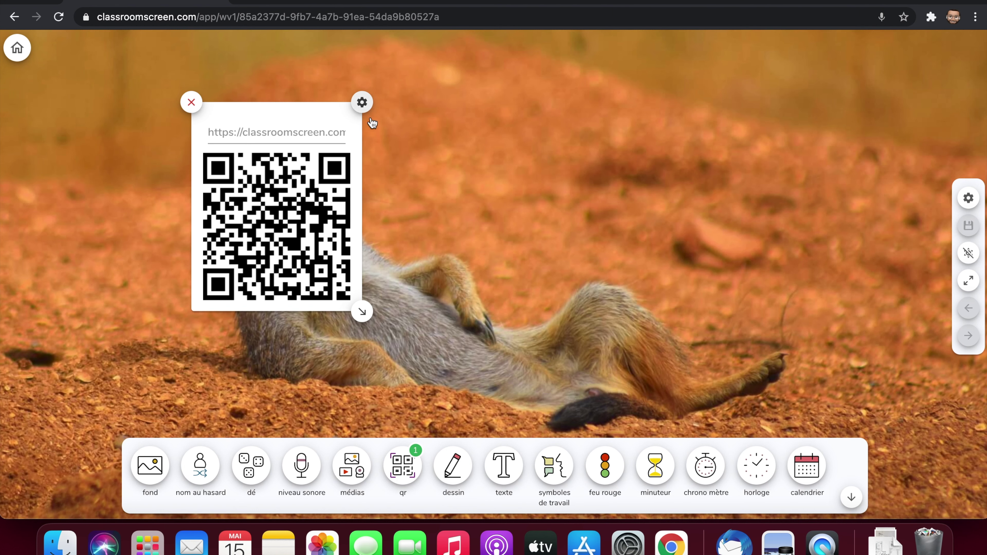
Try the QR widget's URL, Title and Show title options, return to Show URL, and remove the widget.
click(363, 104)
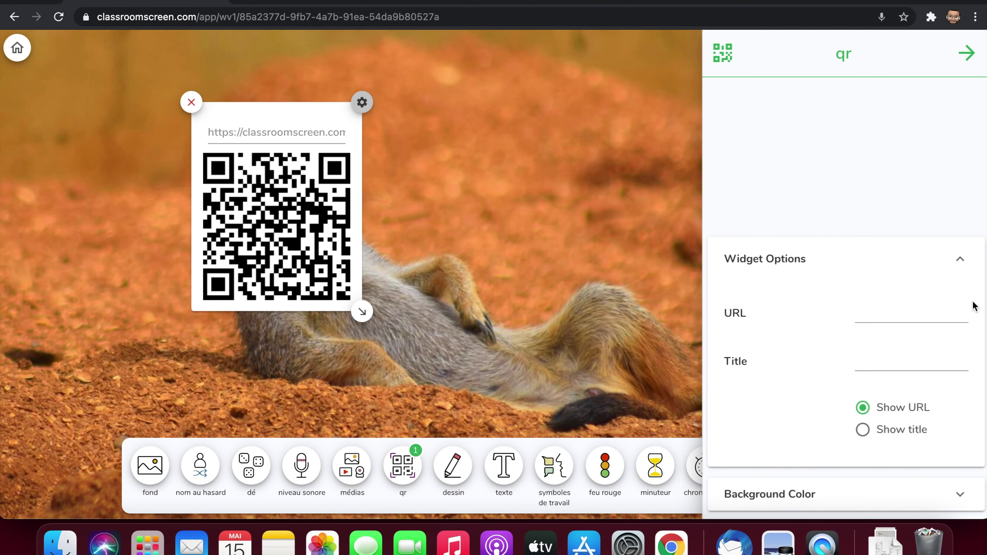
click(864, 317)
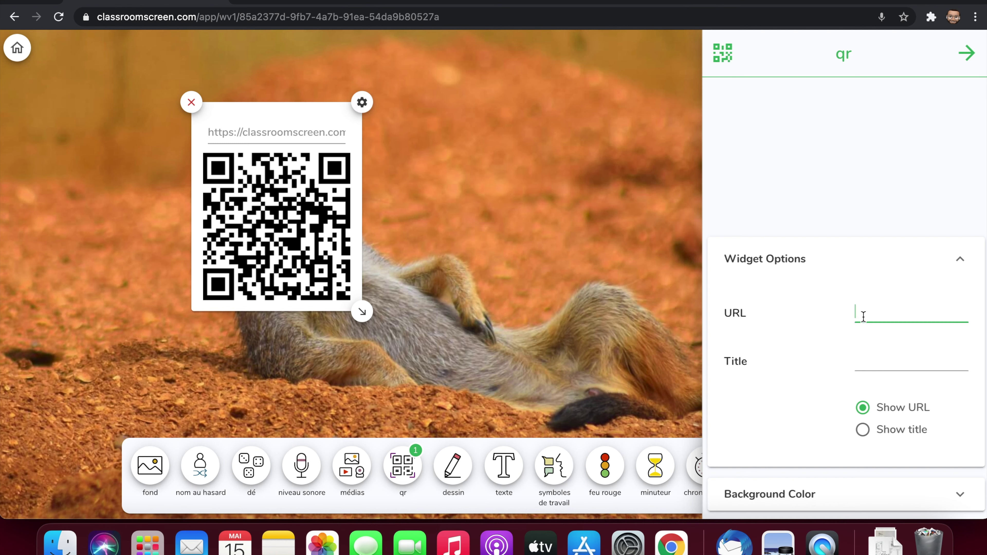
click(892, 362)
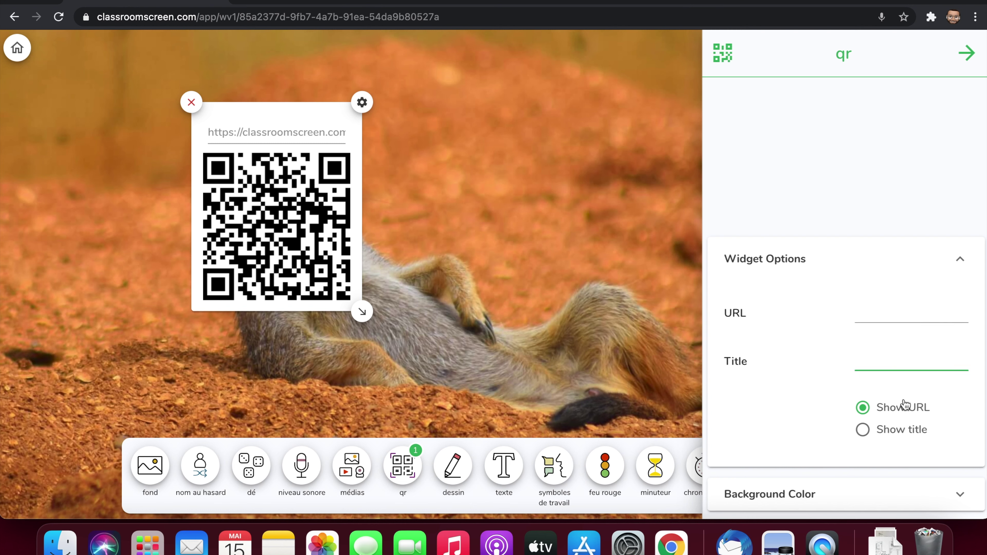
click(863, 429)
click(868, 409)
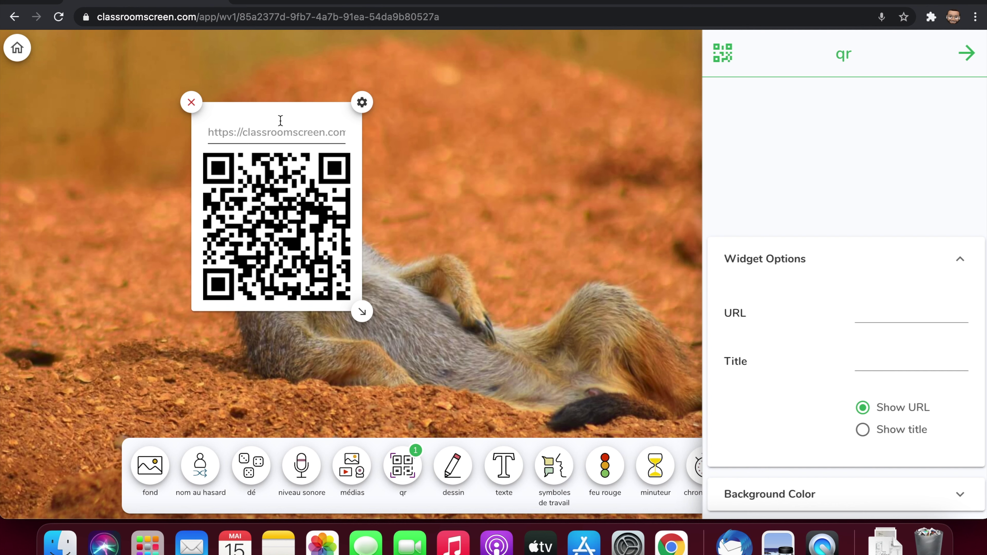
click(966, 54)
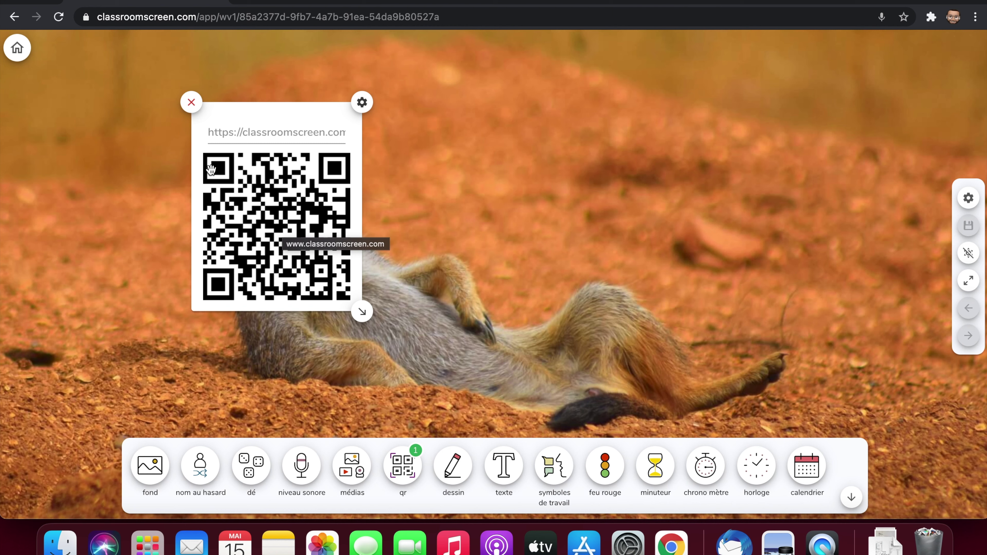
click(191, 103)
Add a drawing widget, place it at the edge of the meerkat picture, and widen it across most of the screen.
click(452, 466)
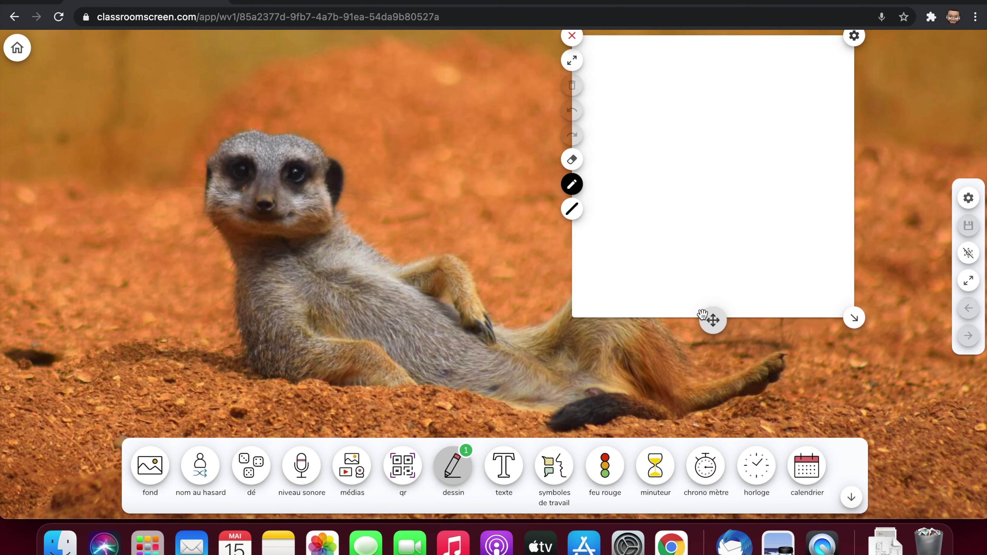
mouse_move(712, 320)
mouse_down()
mouse_move(150, 353)
mouse_move(183, 348)
mouse_up()
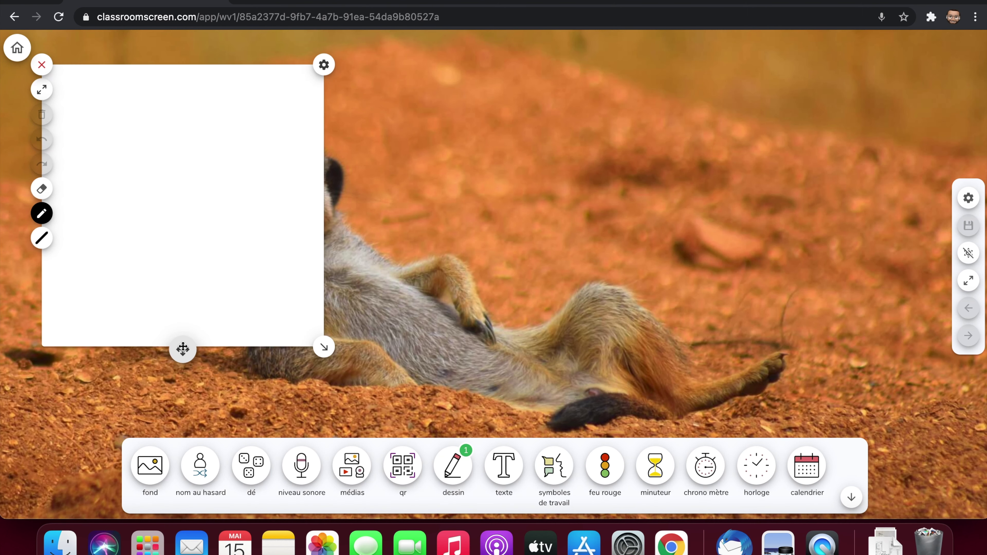
drag(324, 347, 857, 366)
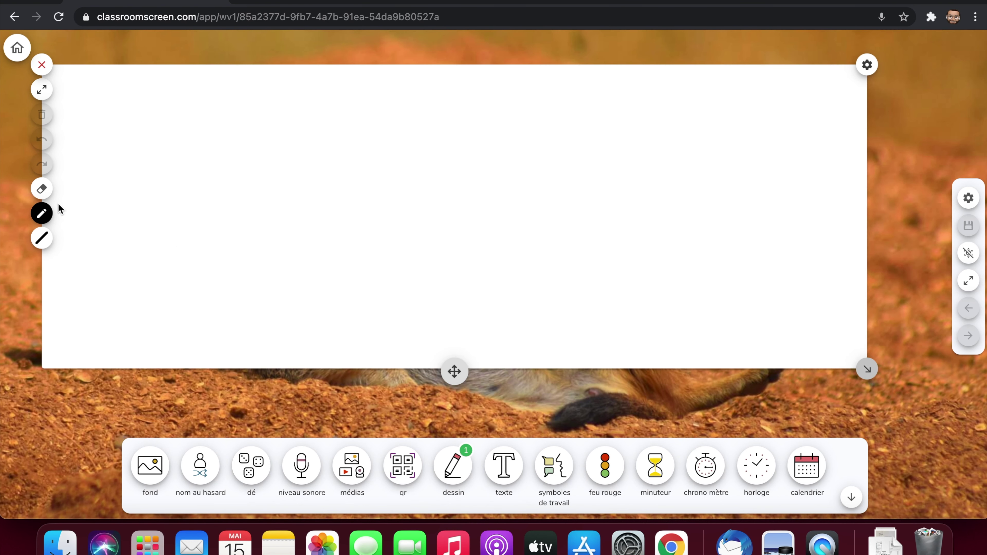
Draw a rough black triangle on the drawing board and erase gaps in the lines near its pointed corner.
mouse_move(131, 193)
mouse_down()
mouse_move(441, 201)
mouse_move(379, 279)
mouse_move(126, 198)
mouse_up()
click(42, 190)
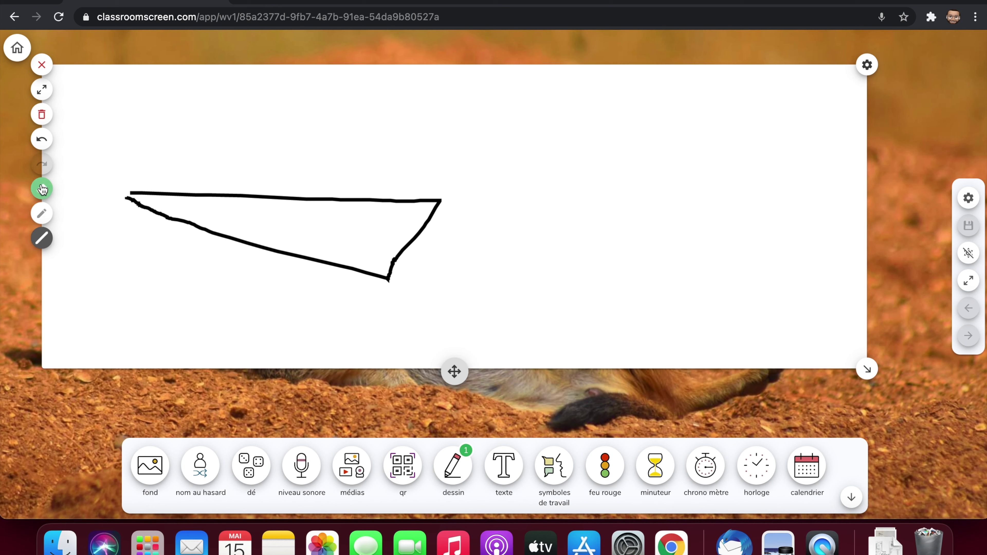
drag(178, 191, 130, 208)
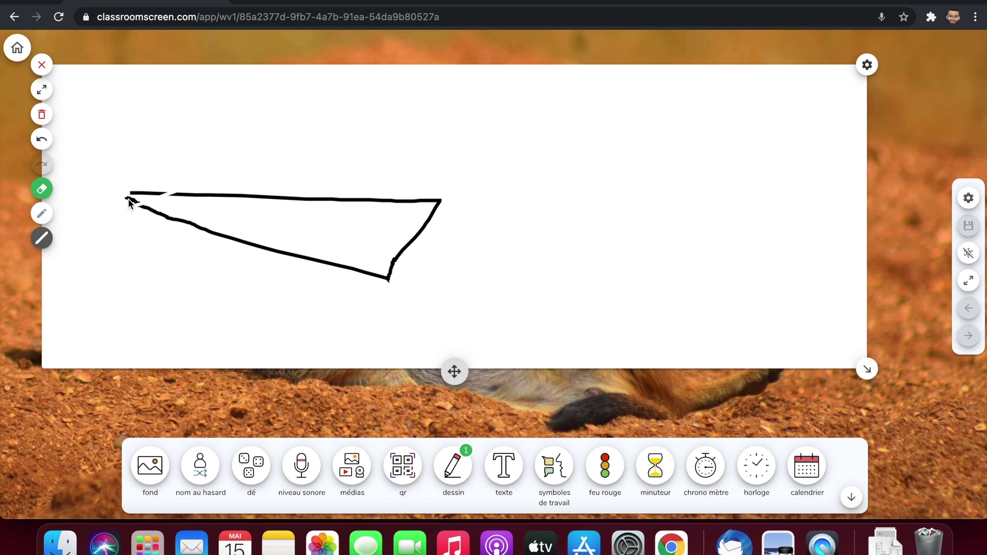
Look at the available eraser thicknesses, clear the whole drawing, and remove the drawing widget.
click(43, 238)
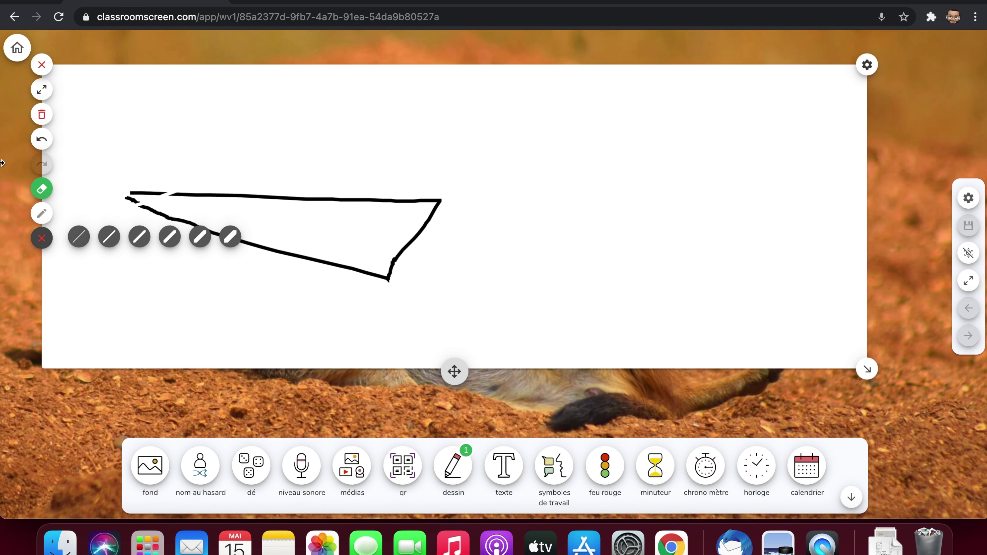
click(42, 114)
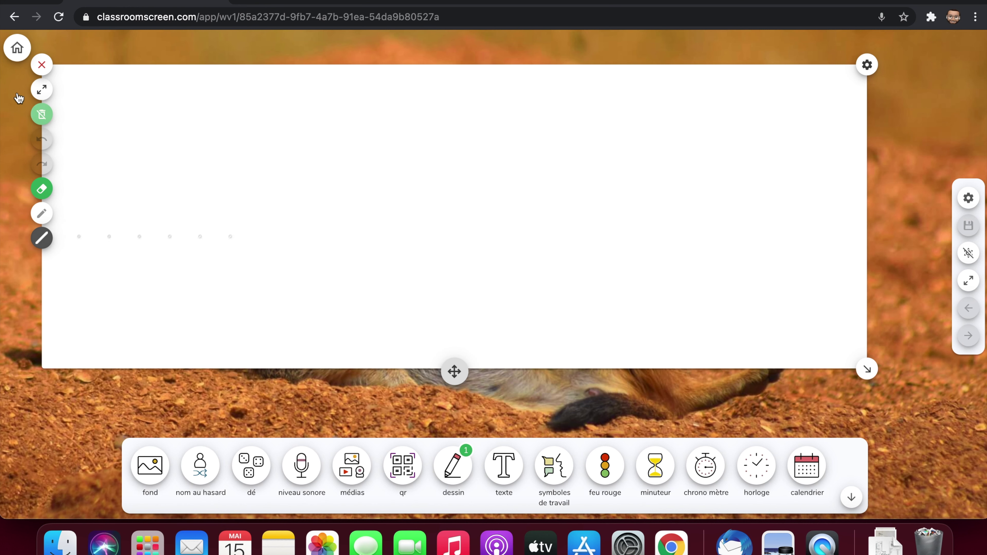
click(42, 65)
Add a text widget, shift it toward the edge of the screen, and enlarge it to nearly the full screen width.
click(502, 469)
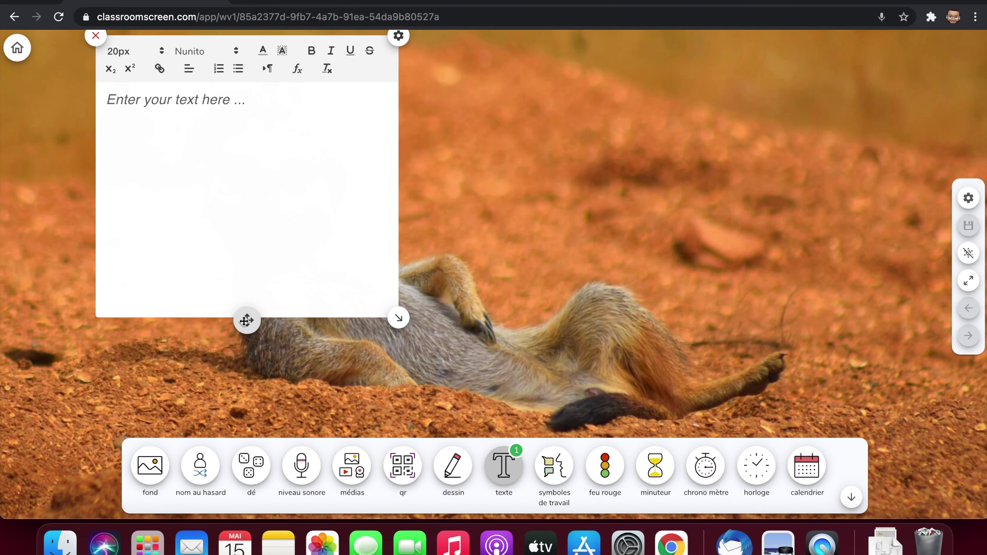
drag(247, 320, 194, 322)
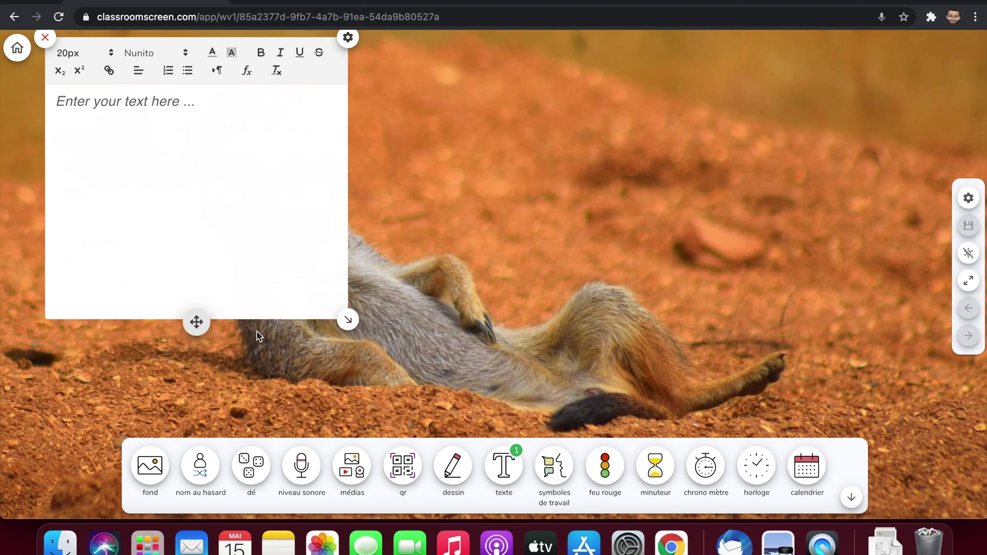
drag(352, 318, 956, 387)
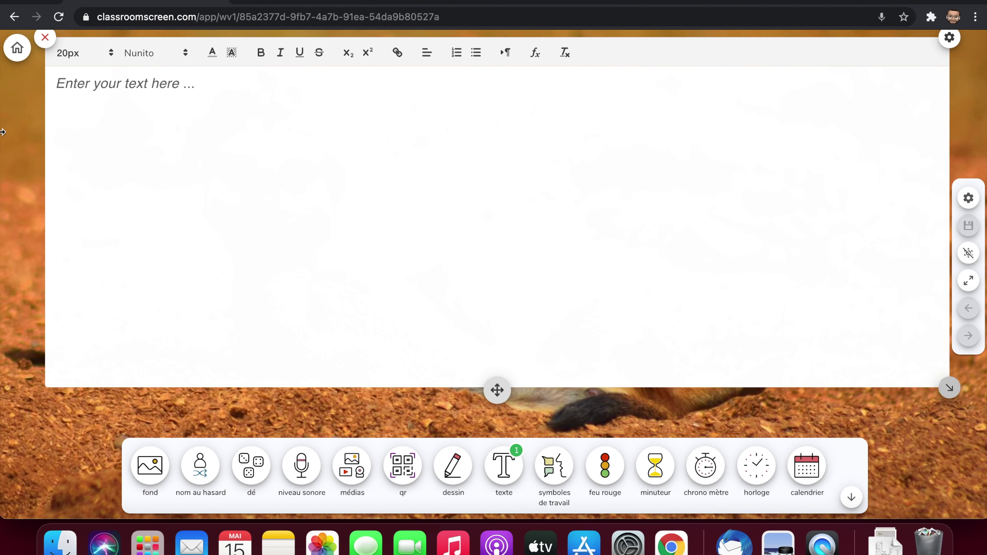
Look through the text widget's font sizes, typefaces and alignment options, and remove the widget.
click(77, 112)
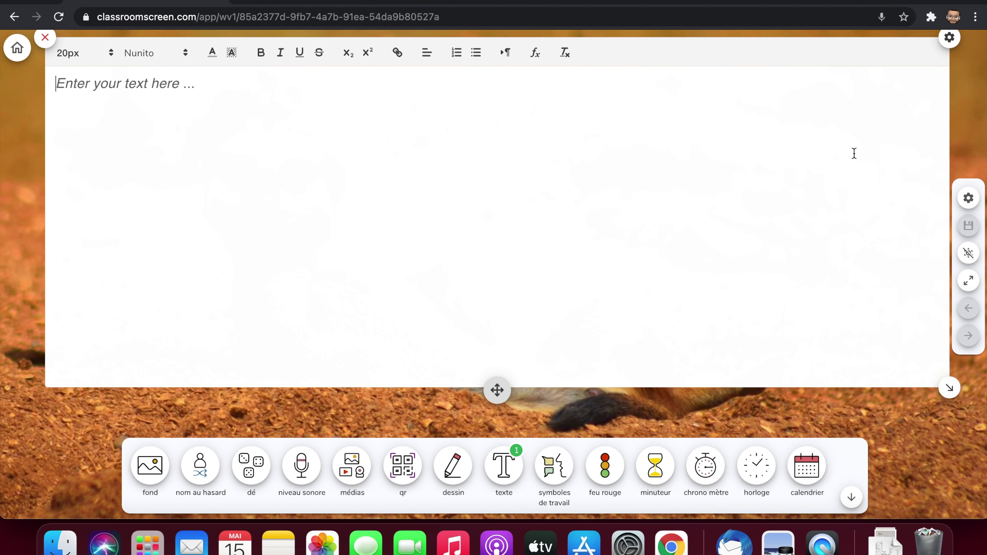
click(88, 55)
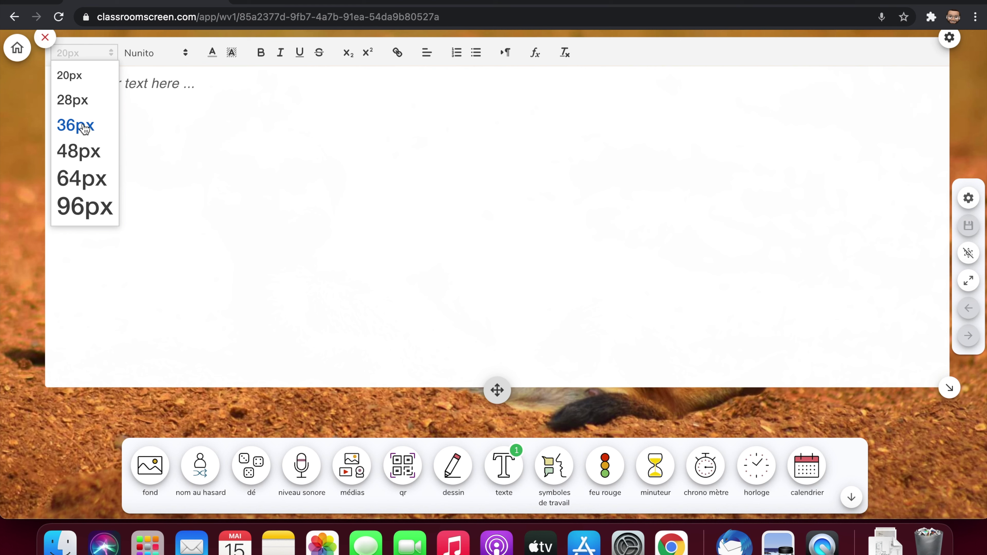
click(172, 106)
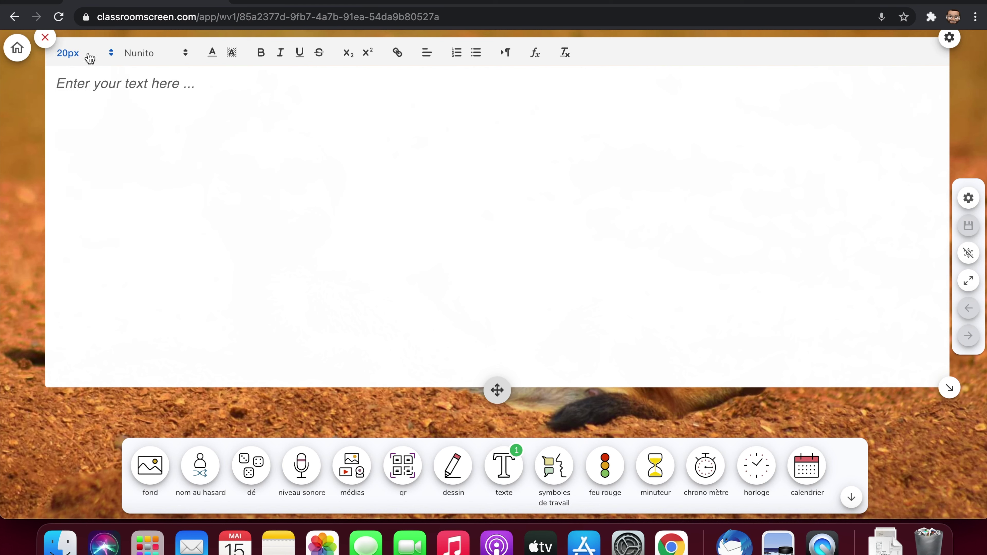
click(162, 56)
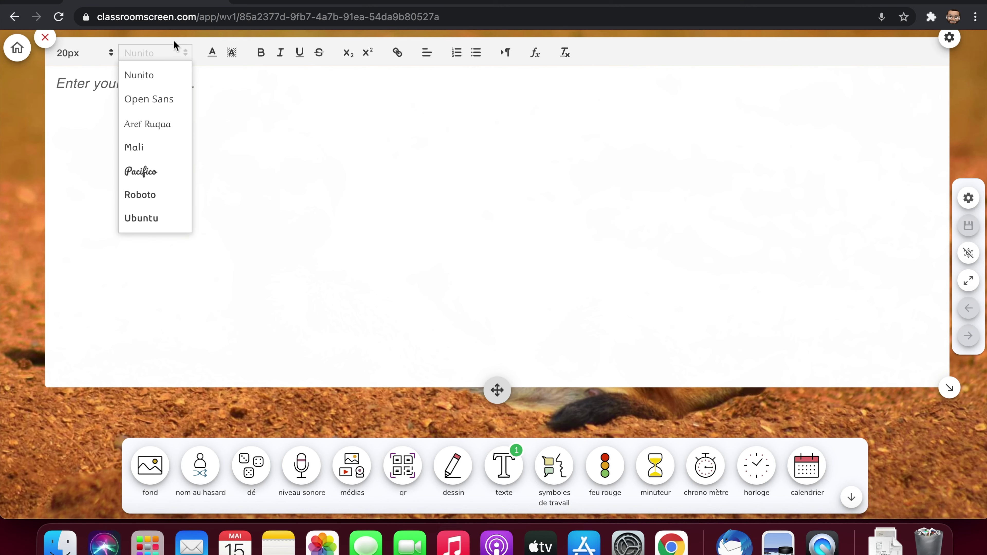
click(169, 56)
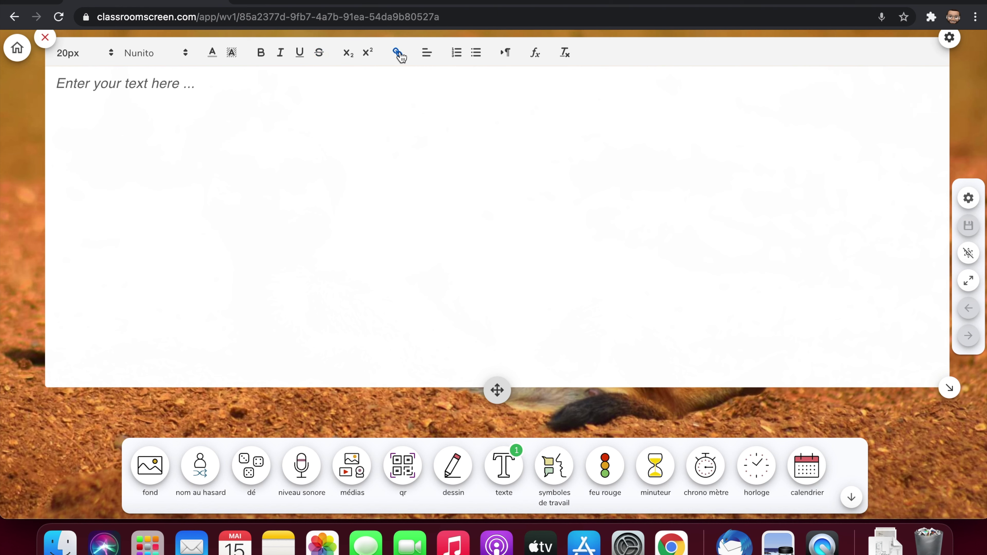
click(424, 57)
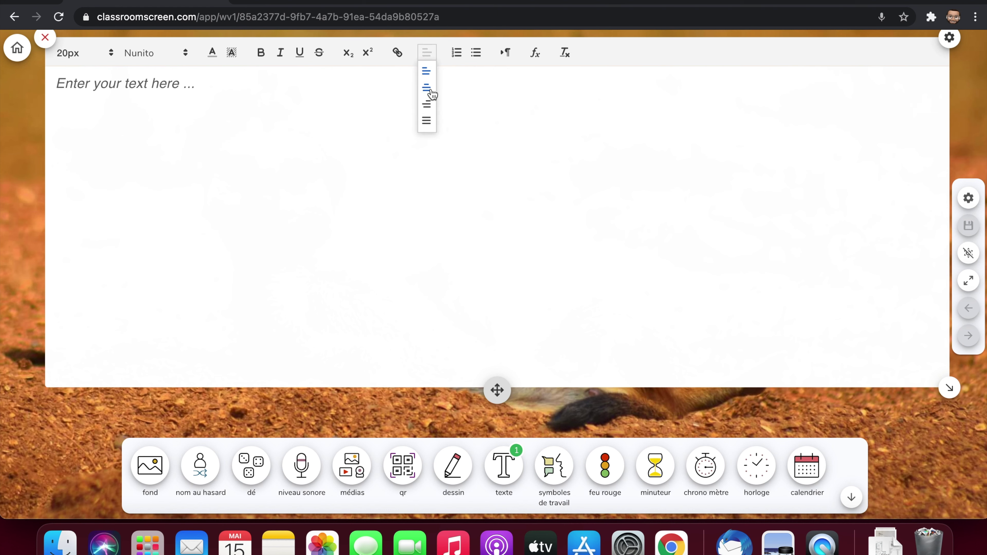
click(426, 70)
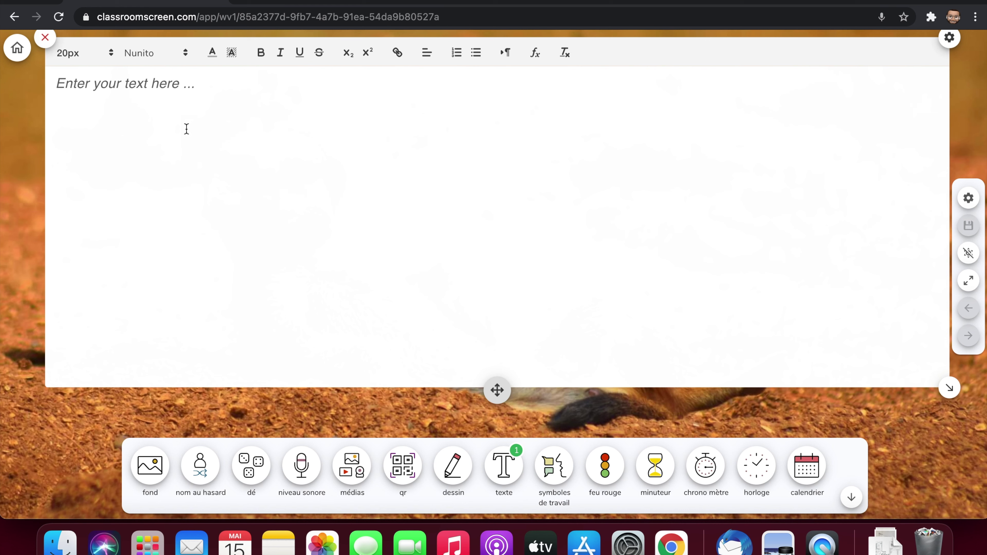
click(46, 40)
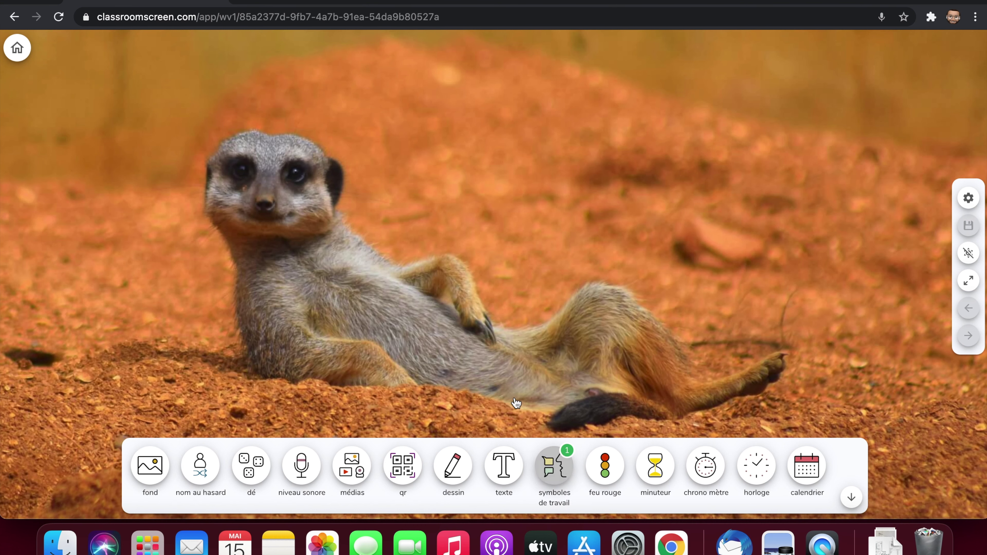
Try the silence, whisper, ask-a-neighbour and group-work symbols on a work symbols widget above the meerkat, and remove the widget.
drag(448, 383, 431, 155)
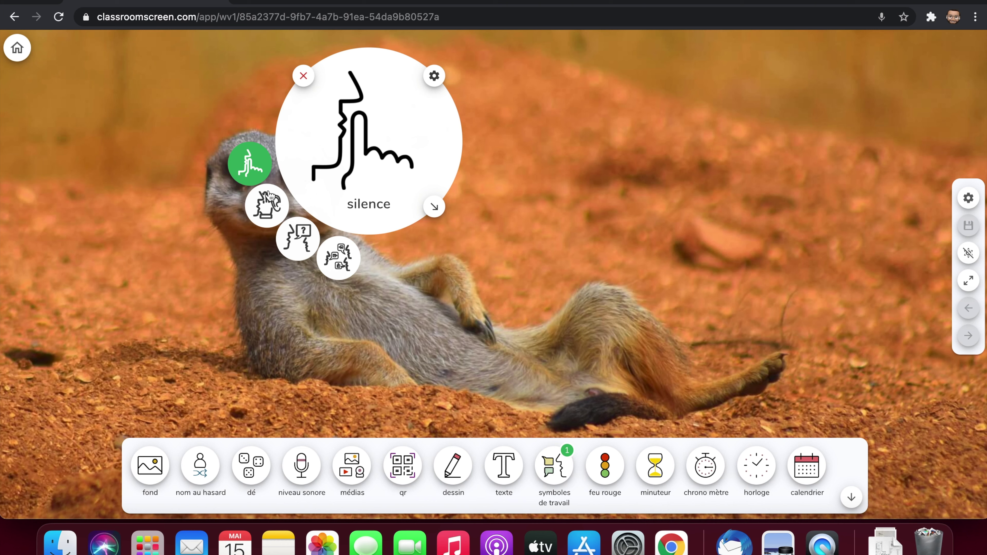
click(271, 210)
click(298, 238)
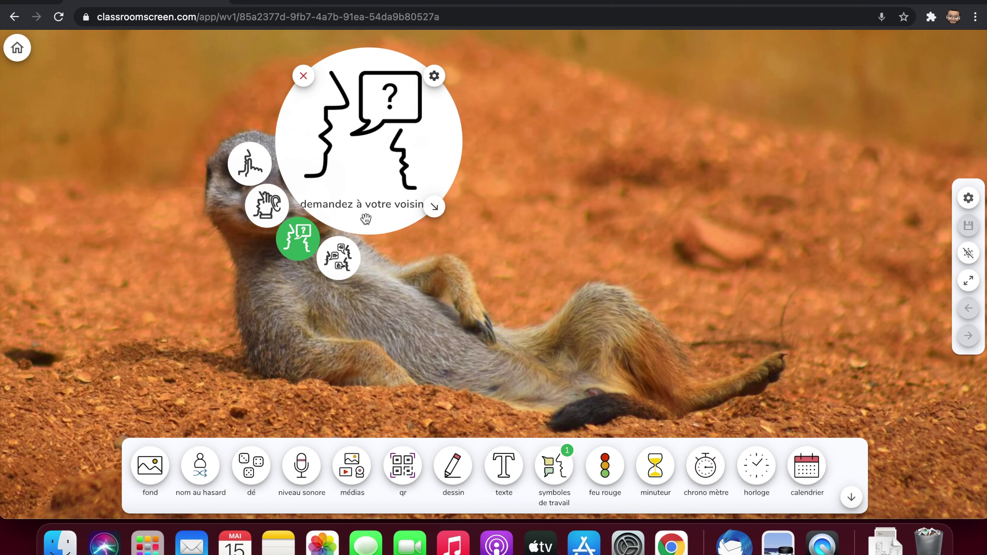
click(338, 274)
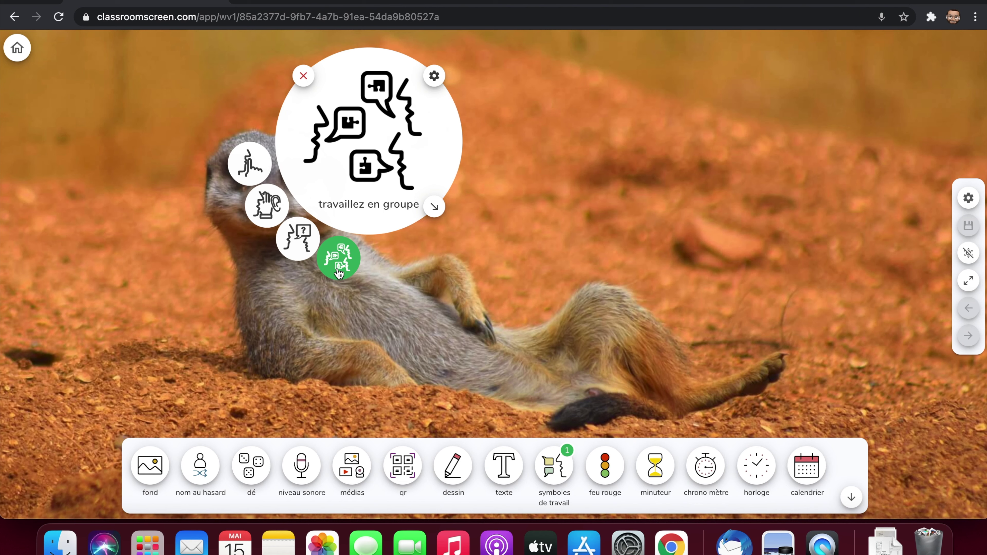
click(243, 176)
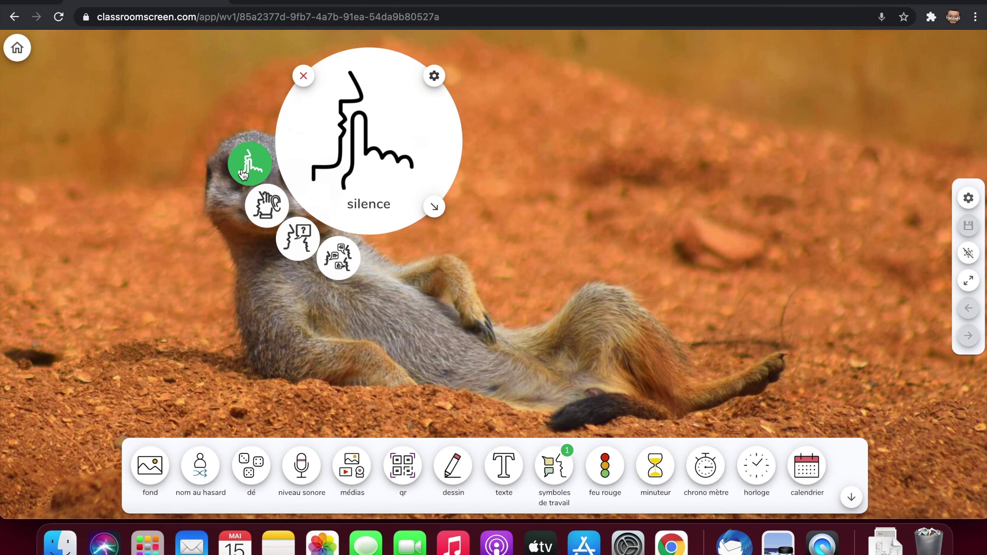
click(260, 201)
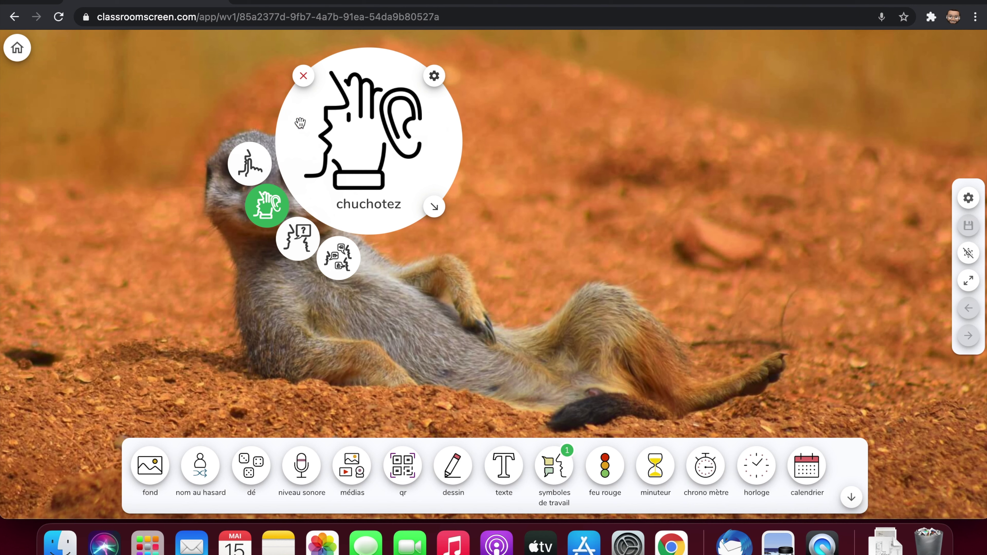
click(303, 76)
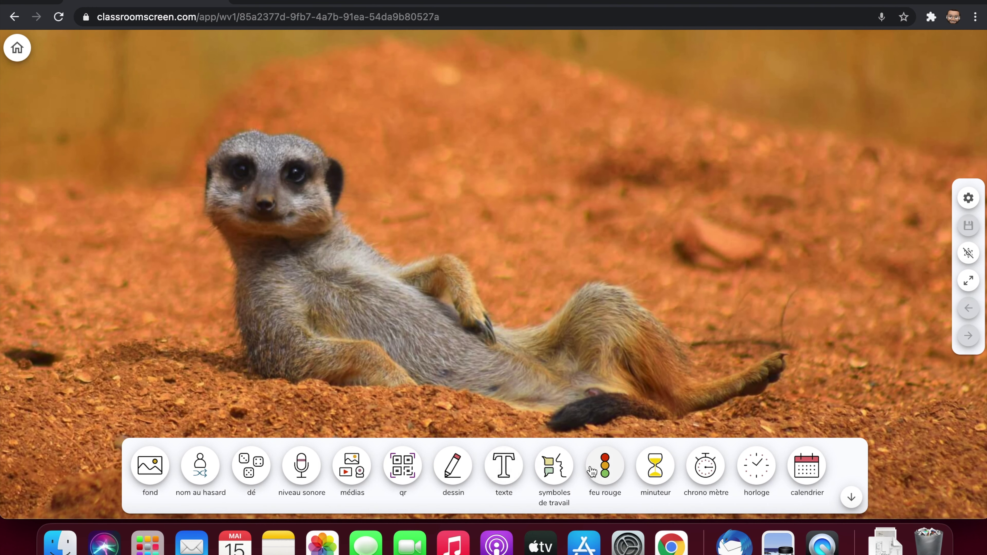
Try the red, orange and green lights on a traffic light widget placed beside the meerkat, and remove the widget.
click(600, 474)
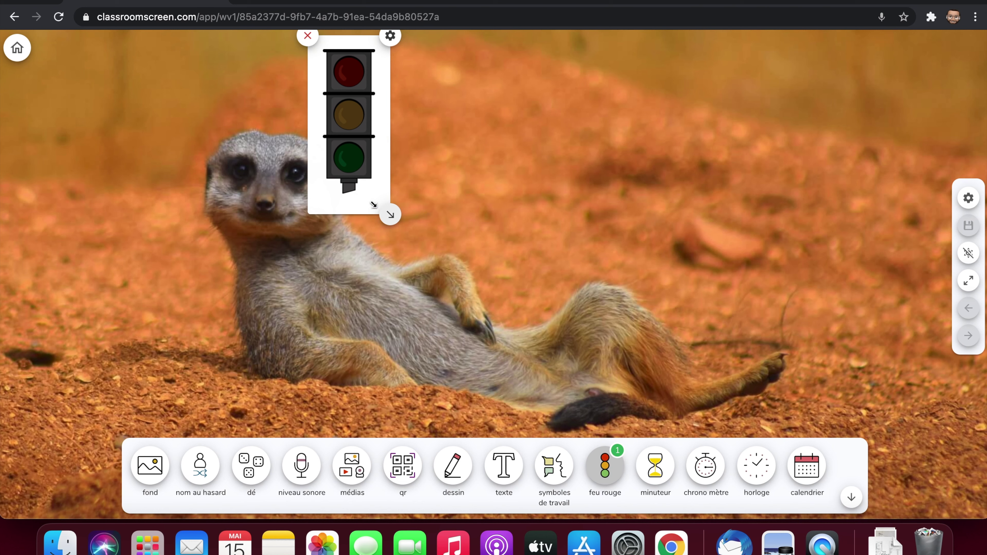
drag(352, 152, 83, 174)
click(109, 95)
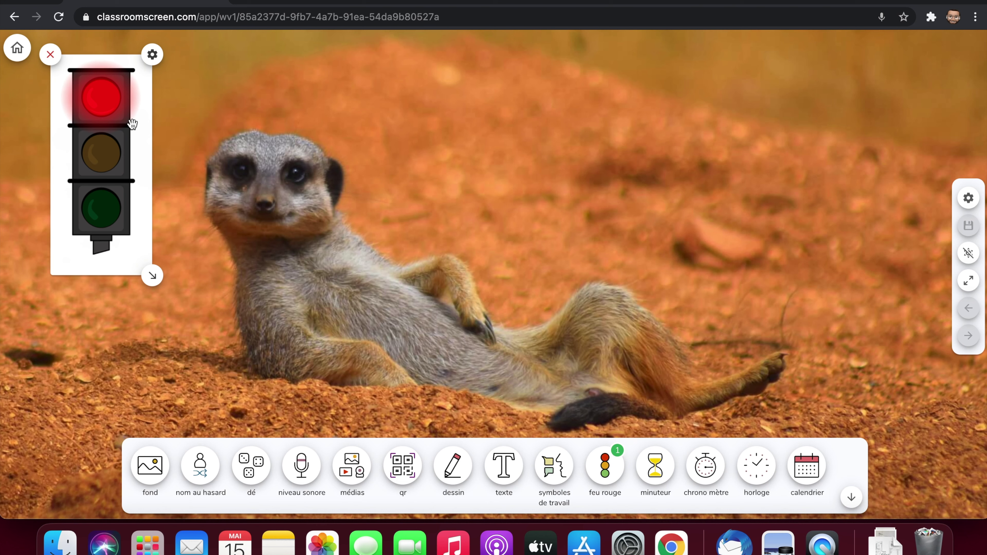
click(110, 156)
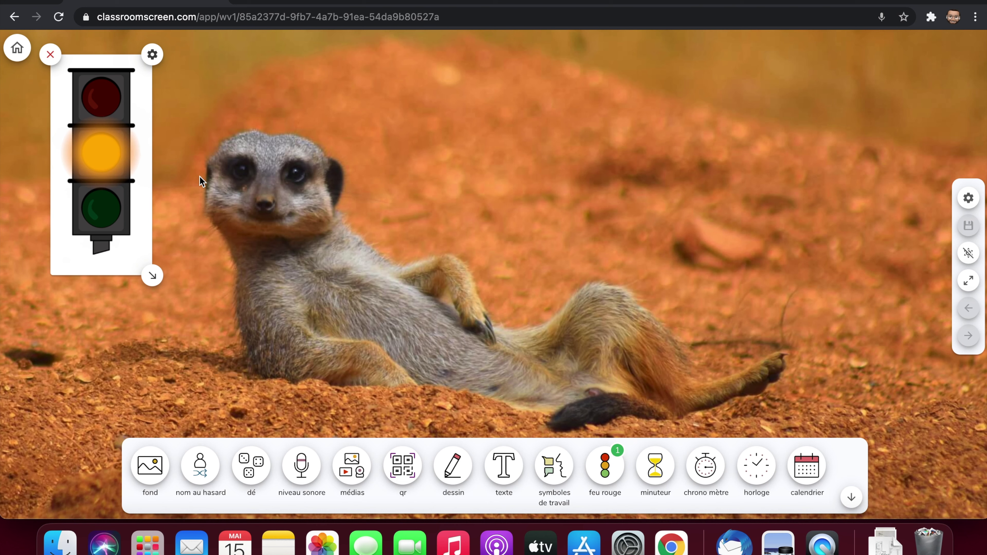
click(117, 215)
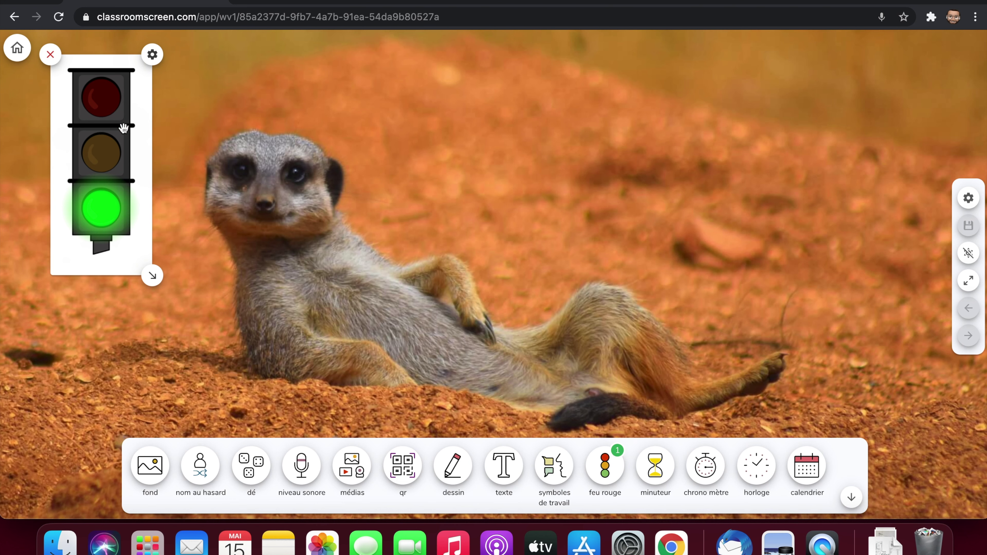
click(50, 54)
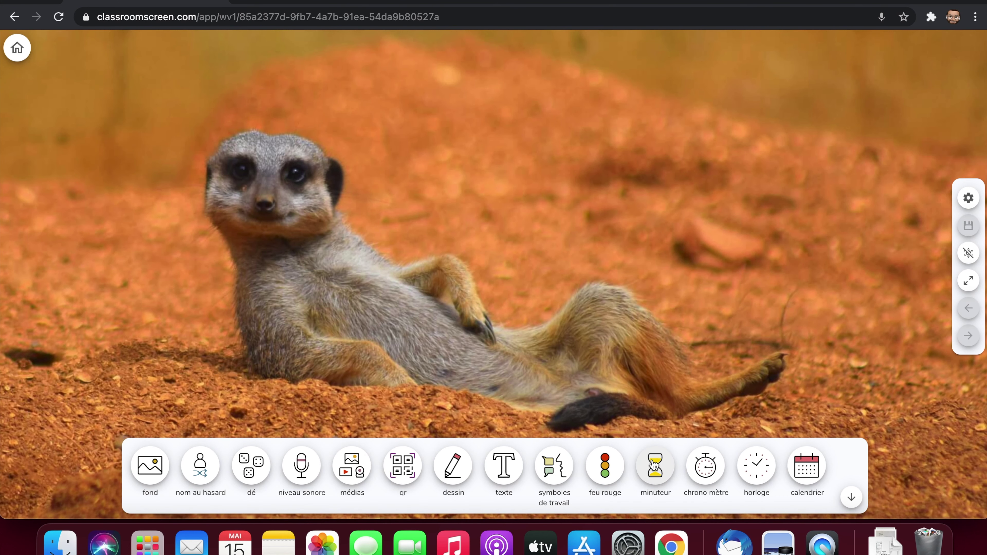
Try a timer widget over the meerkat by setting its duration to 01:00, and remove the widget.
click(654, 470)
drag(792, 342, 372, 262)
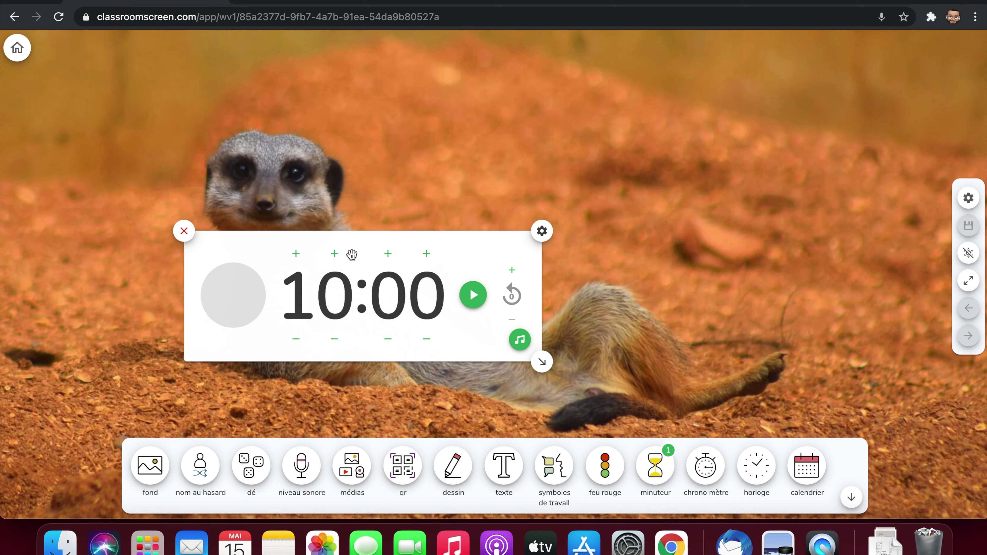
click(341, 259)
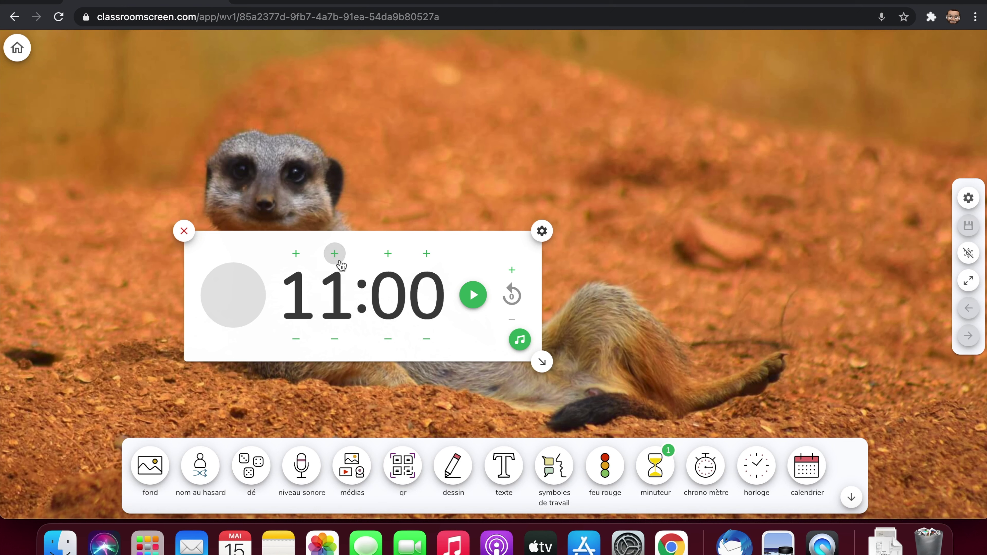
click(333, 338)
click(335, 256)
click(294, 340)
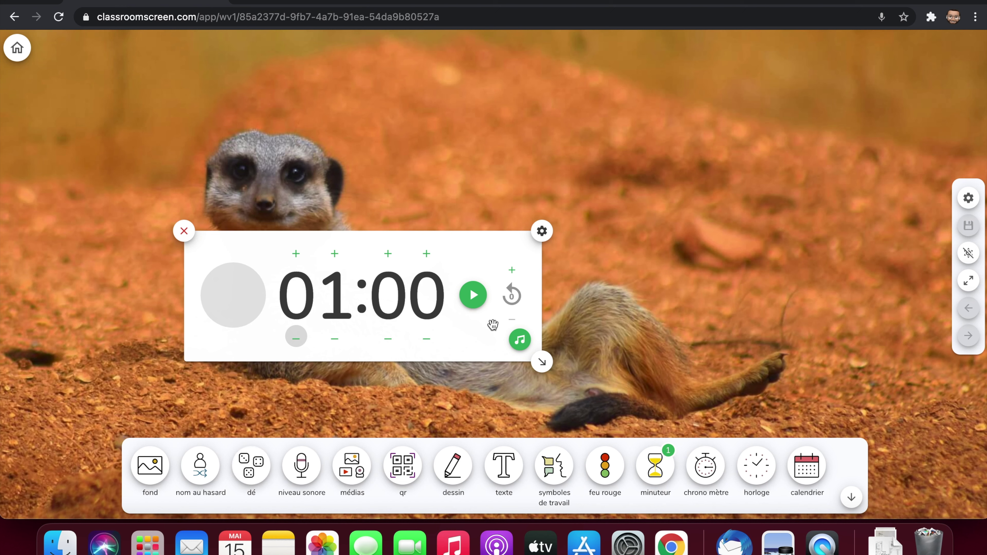
click(184, 231)
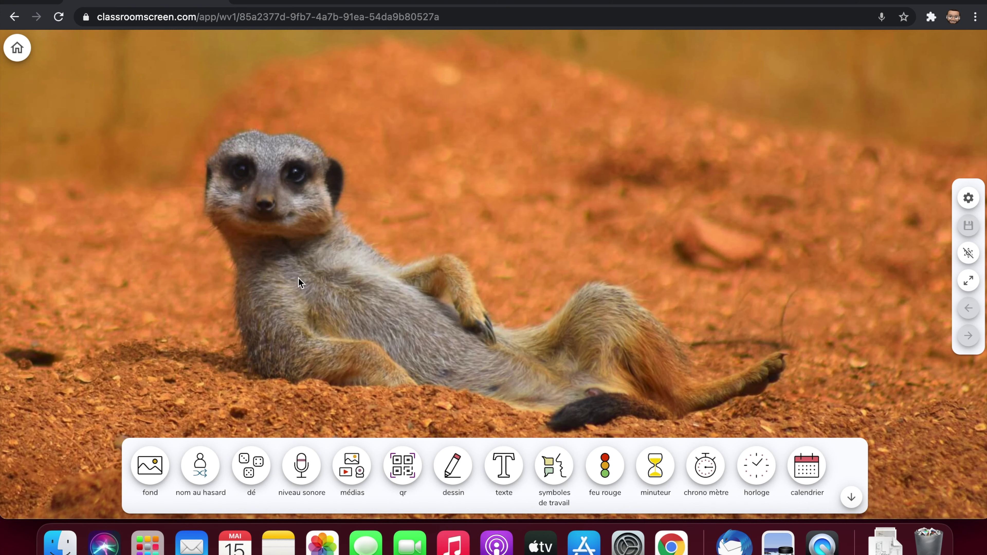
Preview the stopwatch, clock and calendar widgets one after another, removing each after viewing it.
click(706, 469)
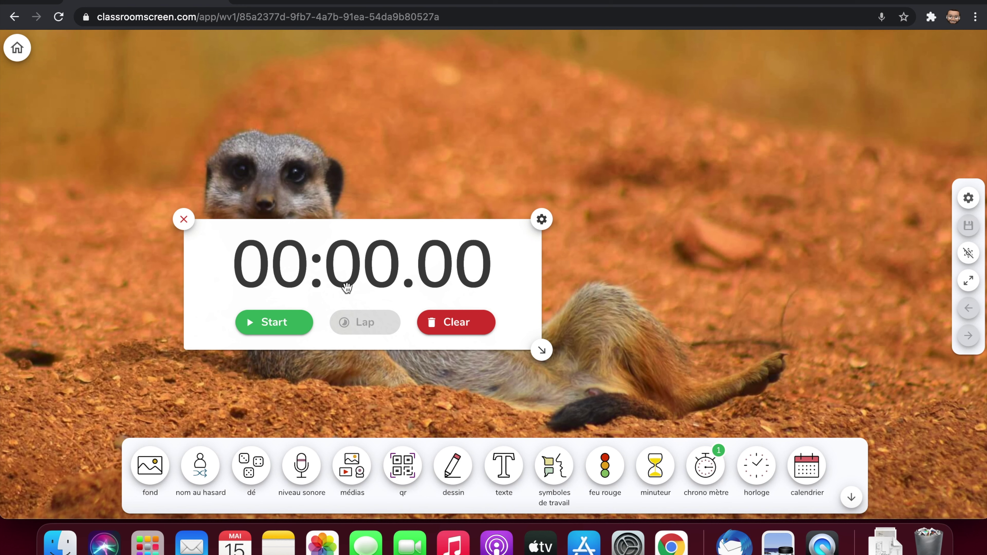
click(183, 221)
click(749, 464)
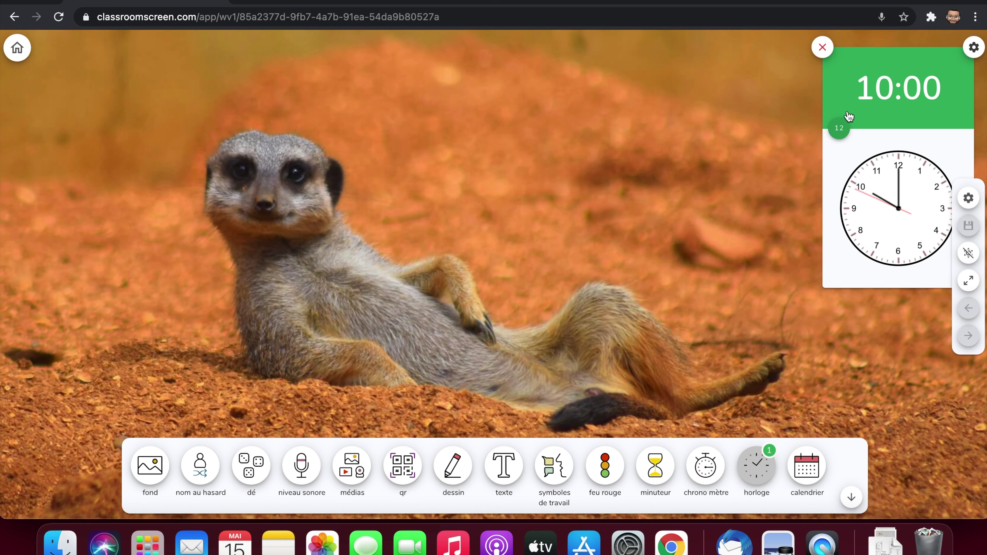
click(823, 47)
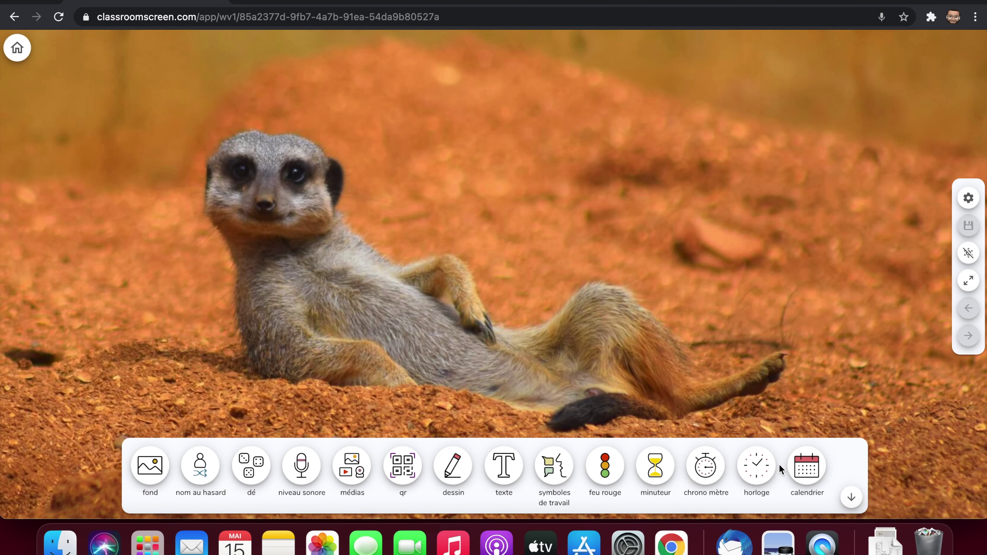
click(805, 466)
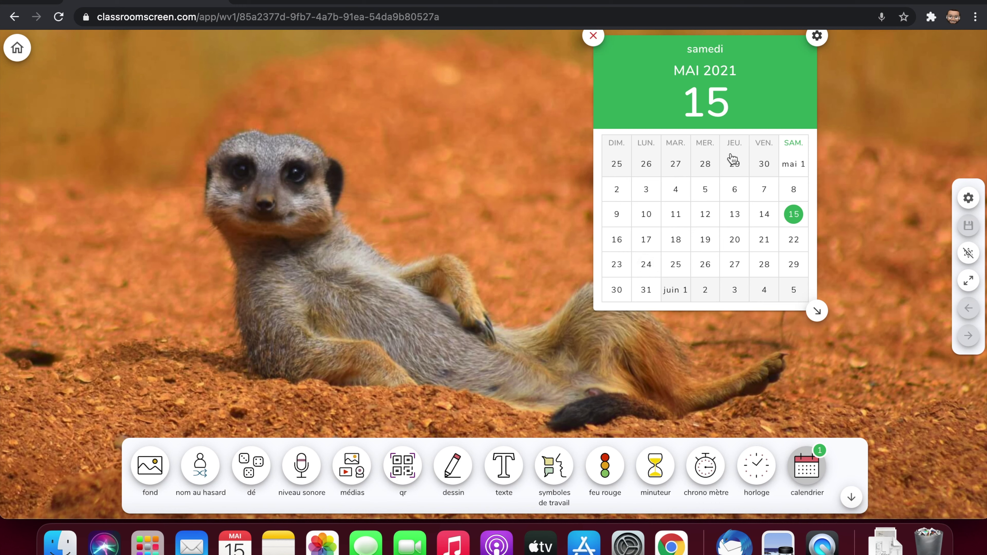
click(593, 36)
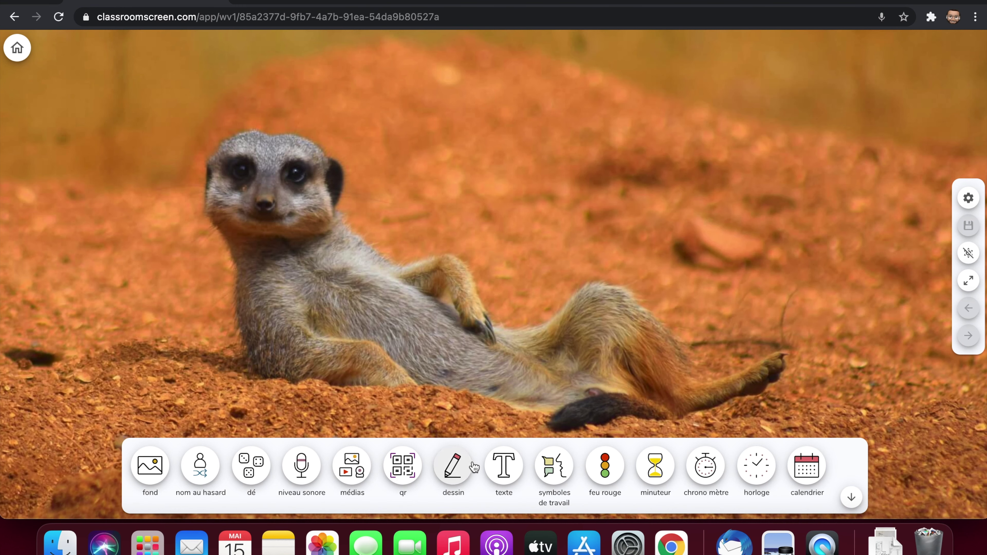
Add a text widget enlarged over most of the picture and set its font size to 36px.
click(494, 468)
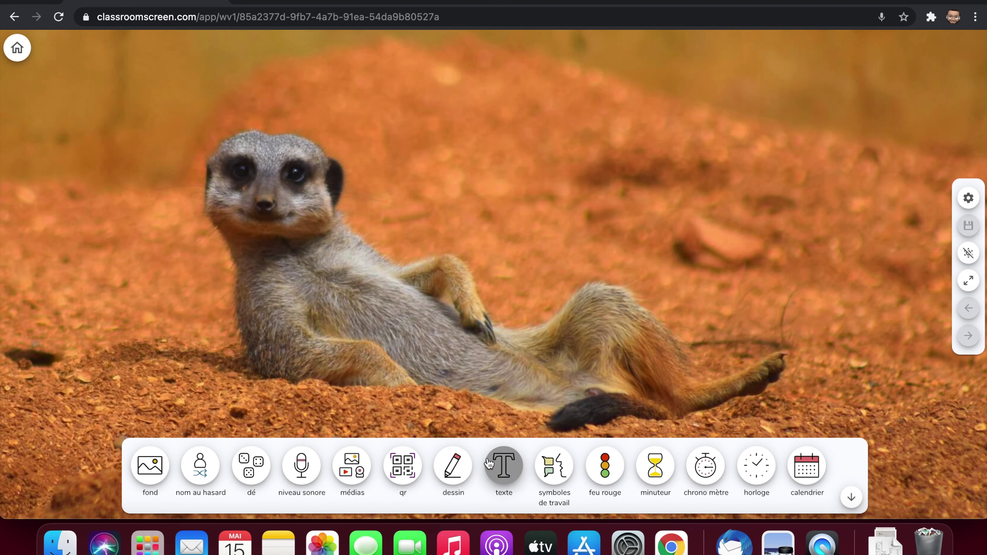
drag(398, 317, 840, 410)
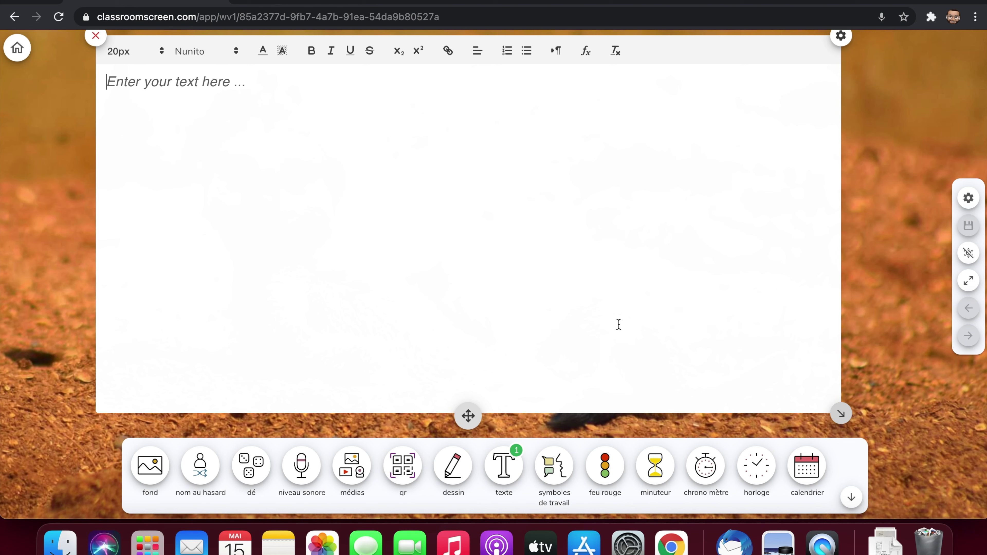
click(129, 52)
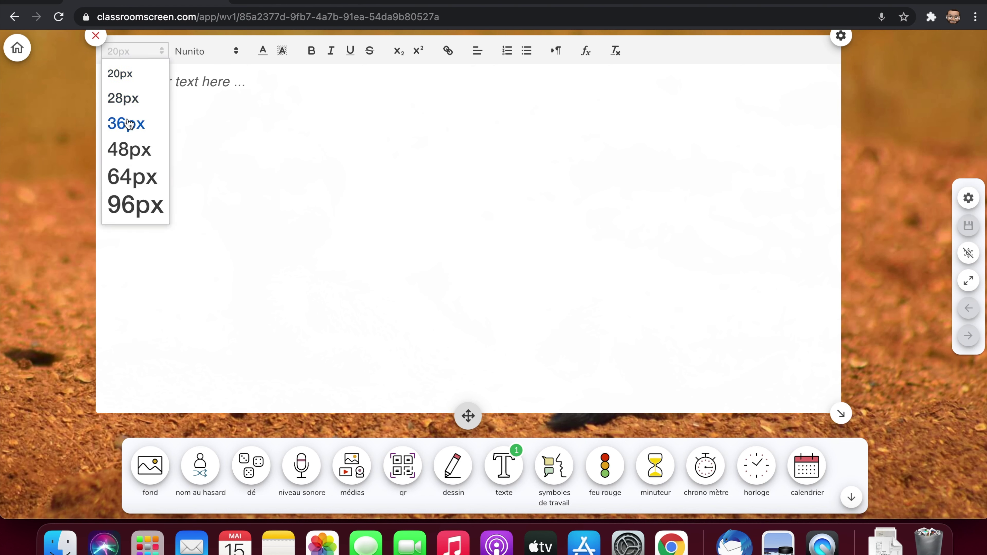
click(128, 124)
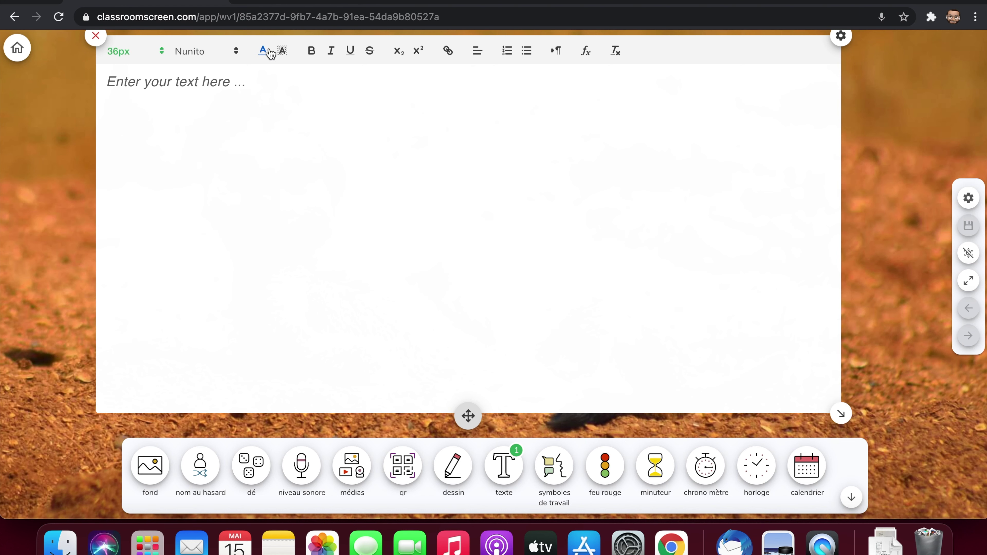
Set the text widget to right alignment and write the date line "Samedi 15 Mai".
click(478, 46)
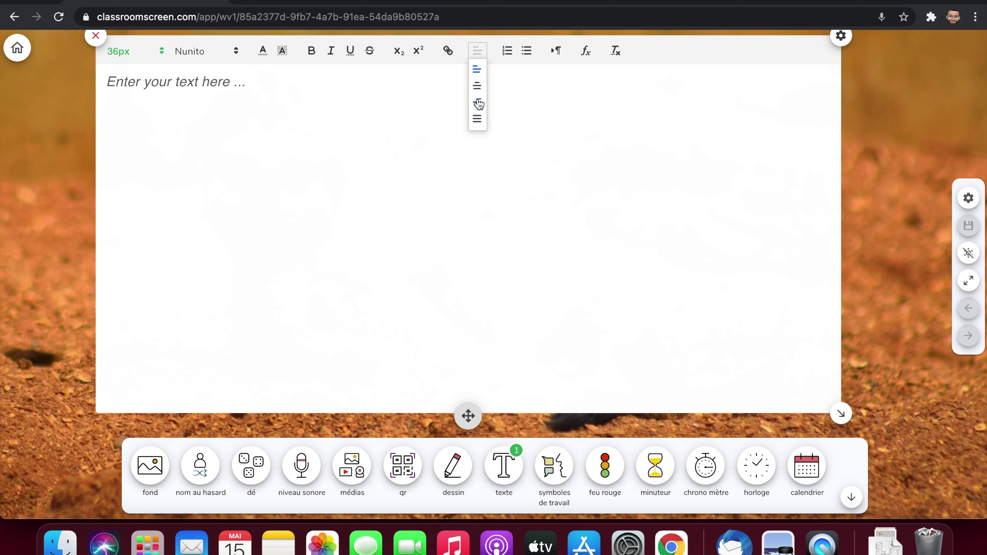
click(477, 102)
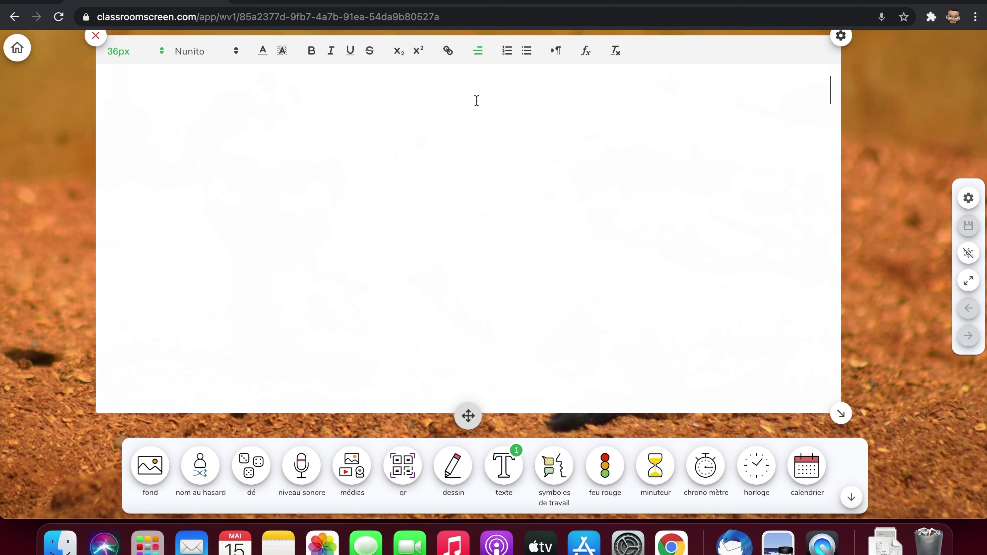
text(Samed)
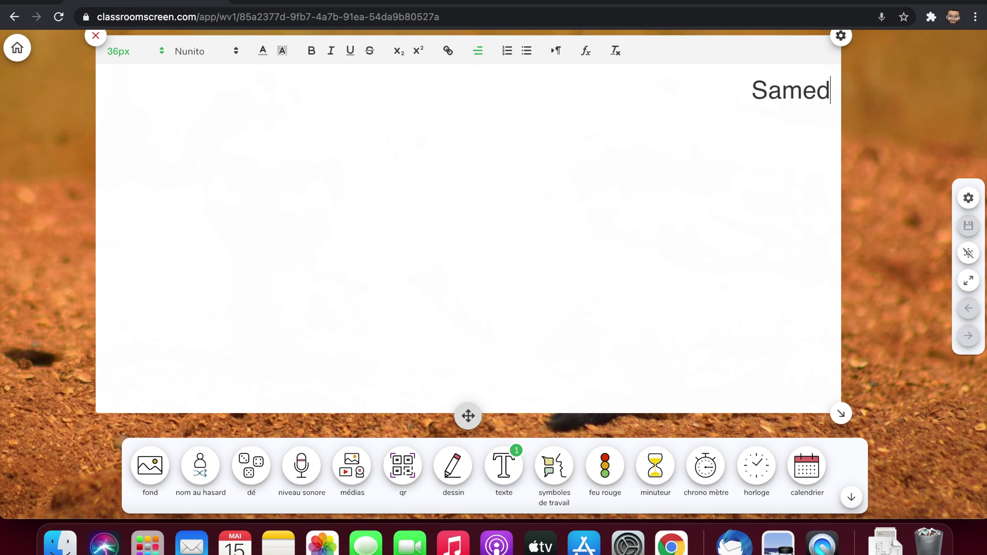
text(in,)
key(BackSpace)
key(BackSpace)
text(1)
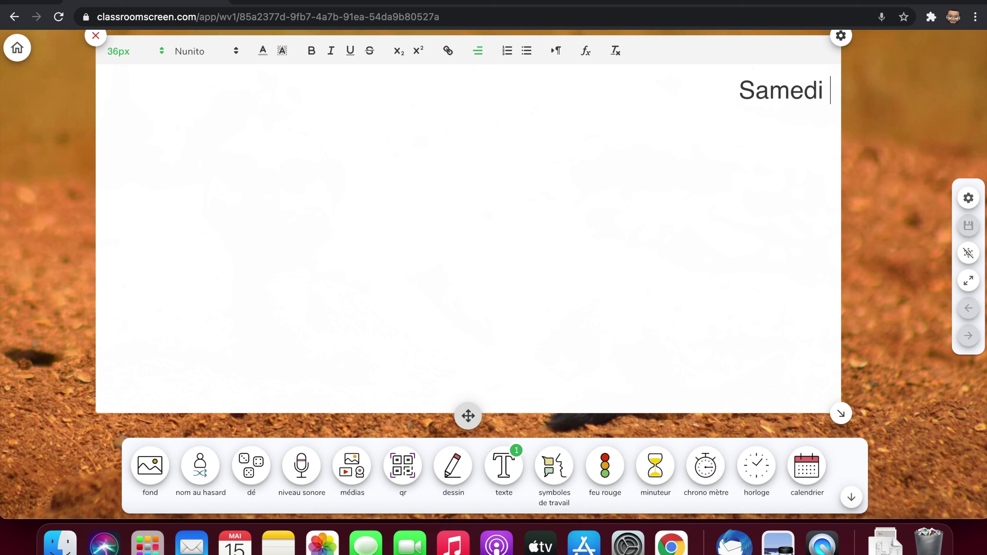
text(5 Mai)
key(Return)
Add a centered title line "Présentation ClassroomScreen" below the date.
click(477, 51)
click(477, 88)
text(Présentation ClassR)
key(BackSpace)
text(roo)
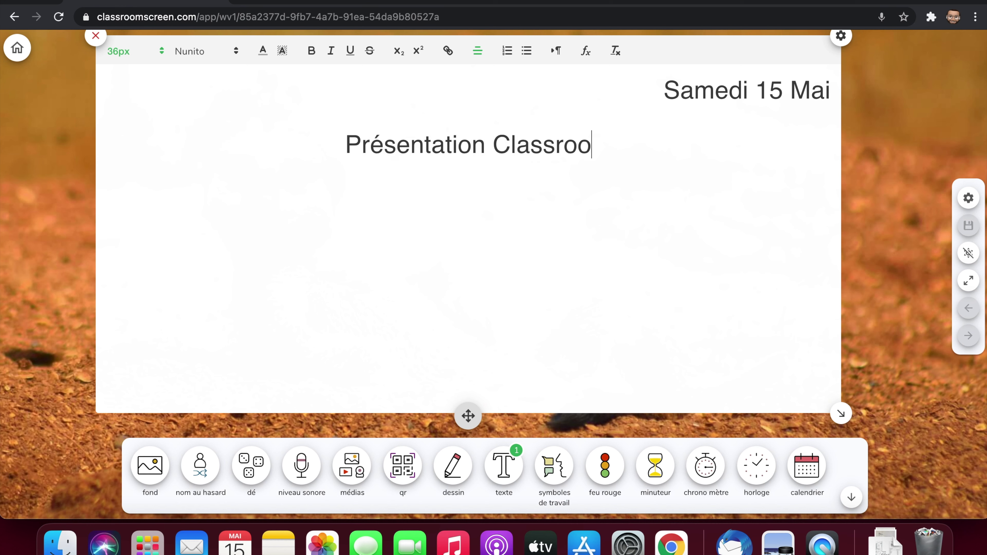
text(mScreen)
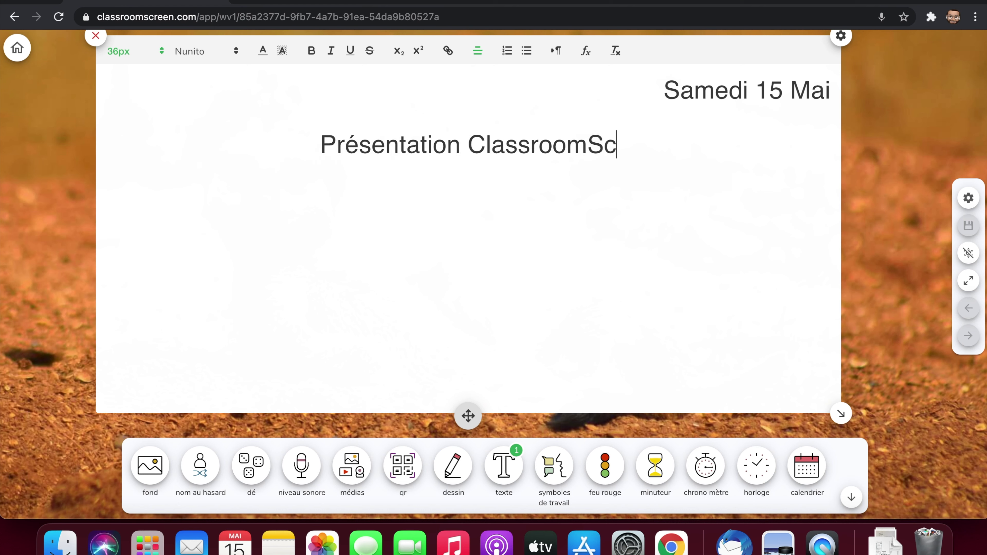
key(Return)
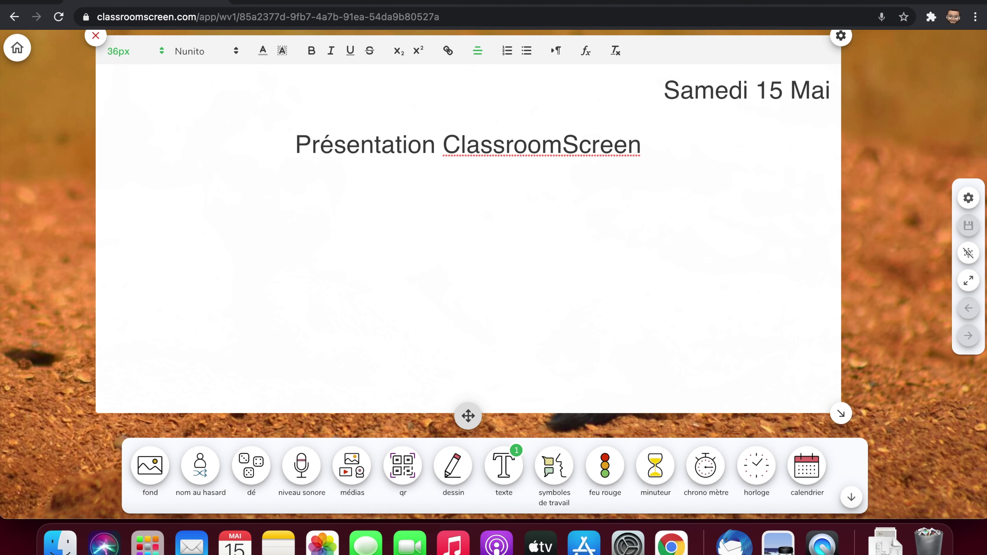
Add a justified line "Ceci est une présentation." below the title.
click(477, 51)
click(478, 119)
text(Ceci e)
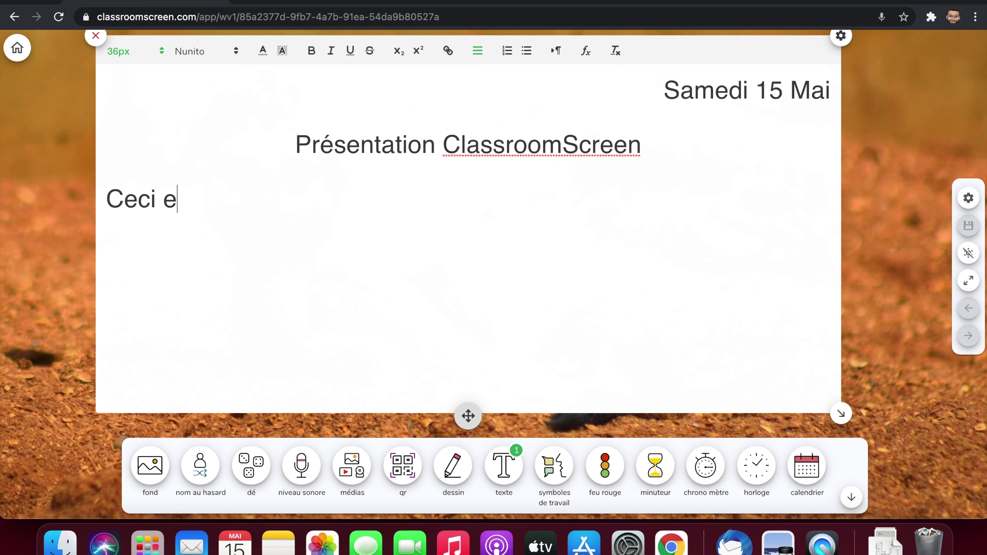
text(st une prés)
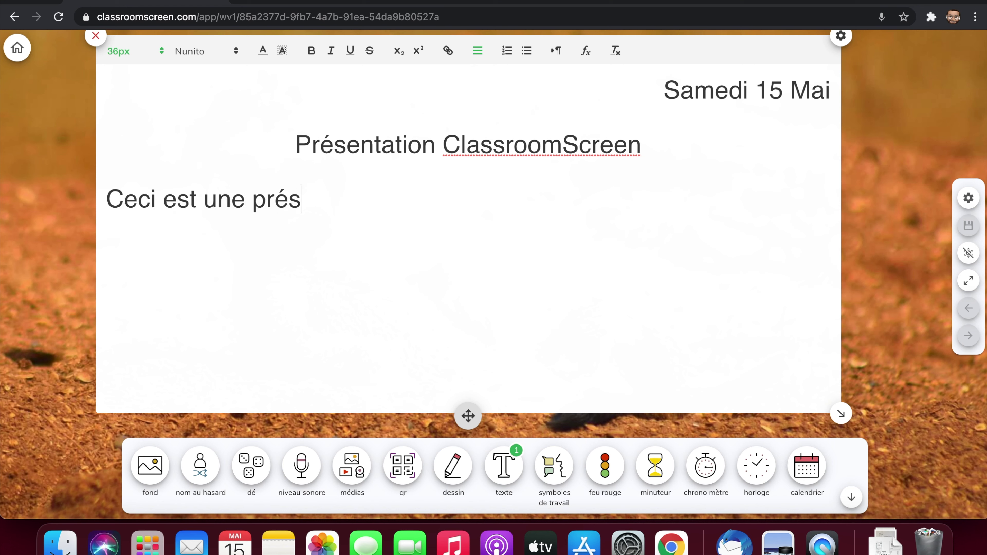
text(entation.)
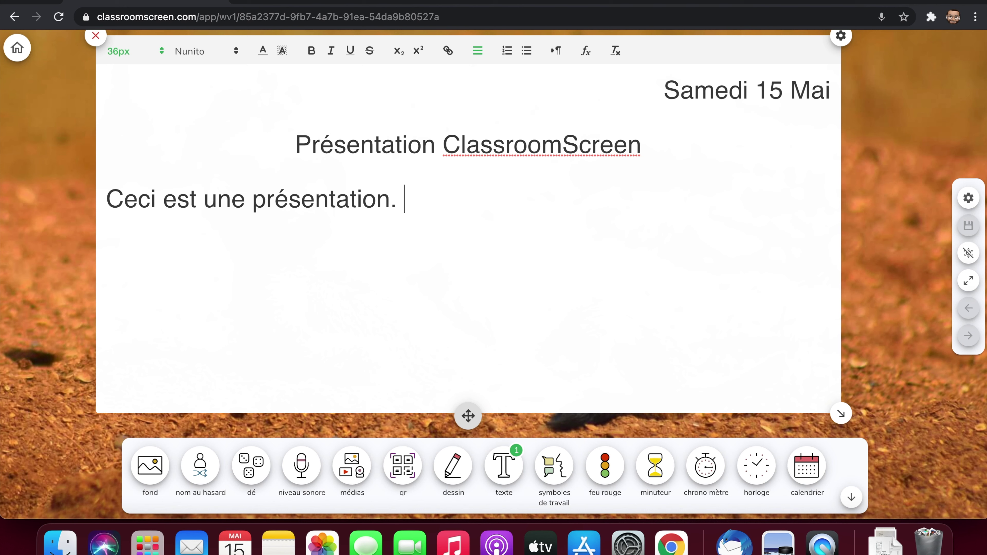
Select the entire text in the text widget, from the date line to the last sentence.
drag(501, 207, 428, 88)
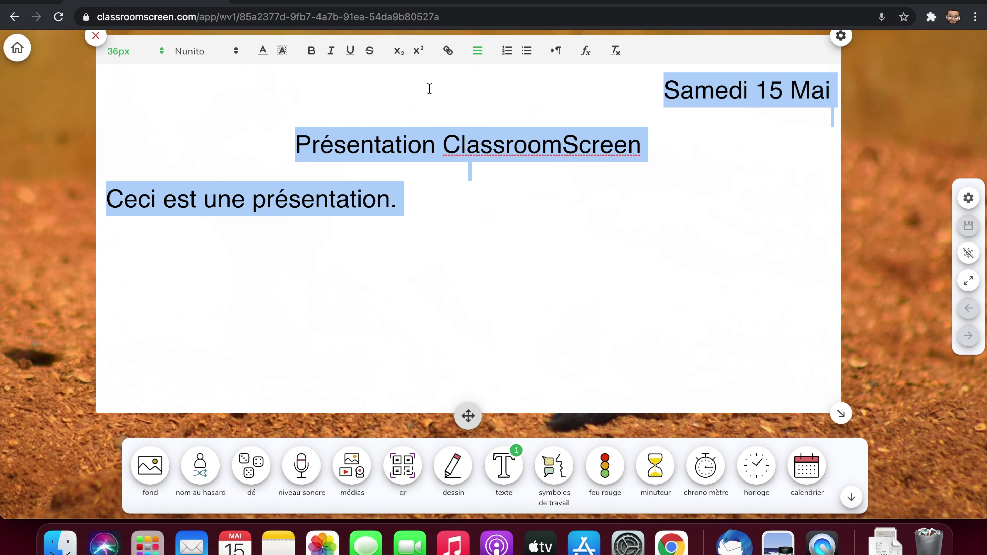
click(444, 288)
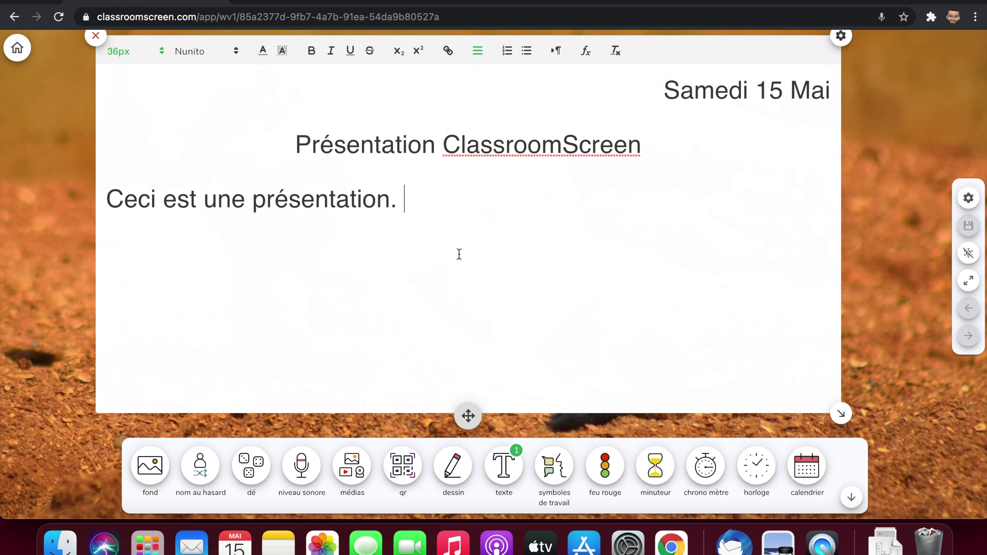
key(super+a)
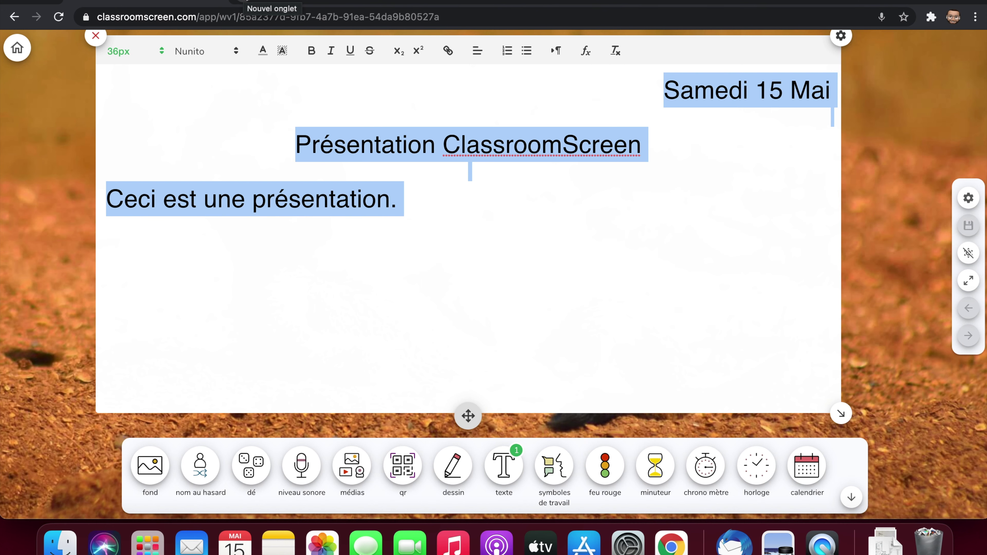
Switch to a new browser tab, open the PRONOTE Espace Professeurs site by searching "pro", and go to its Cahier de textes entry page.
click(246, 1)
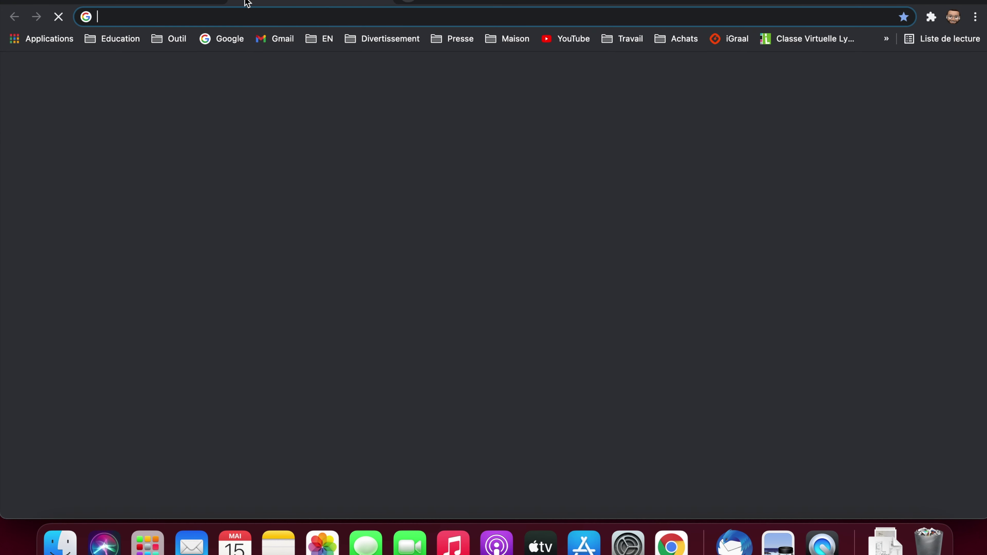
text(pro)
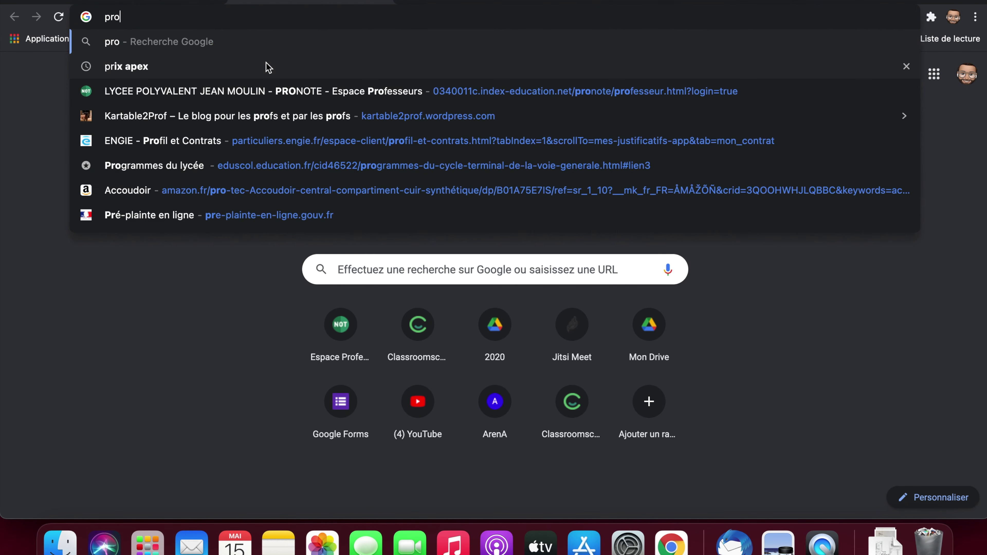
key(Down)
key(Down)
key(Down)
key(Return)
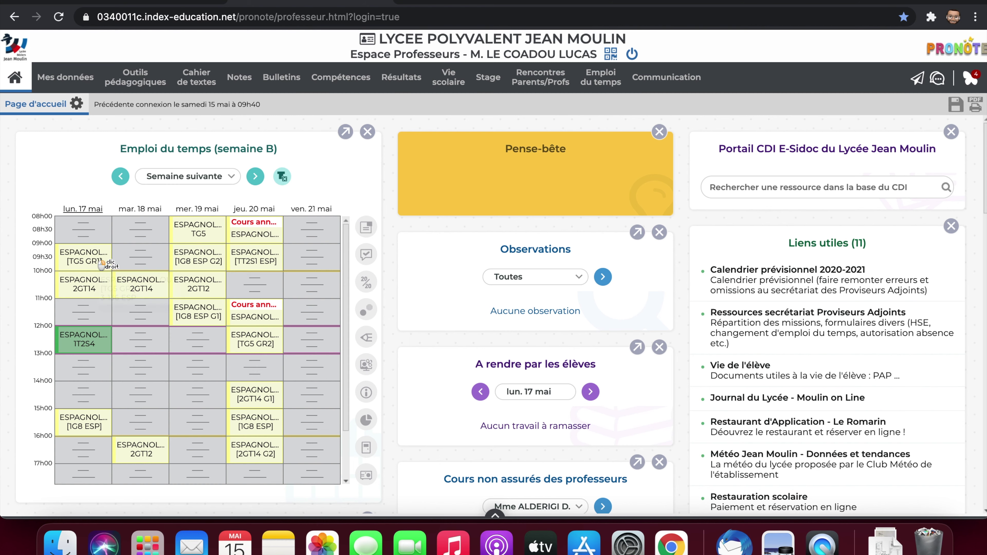
click(196, 77)
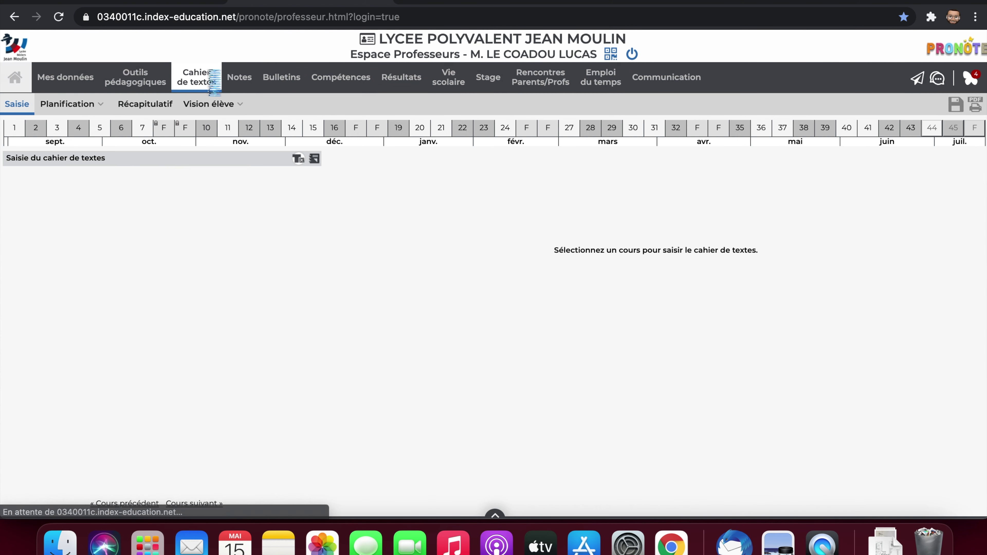